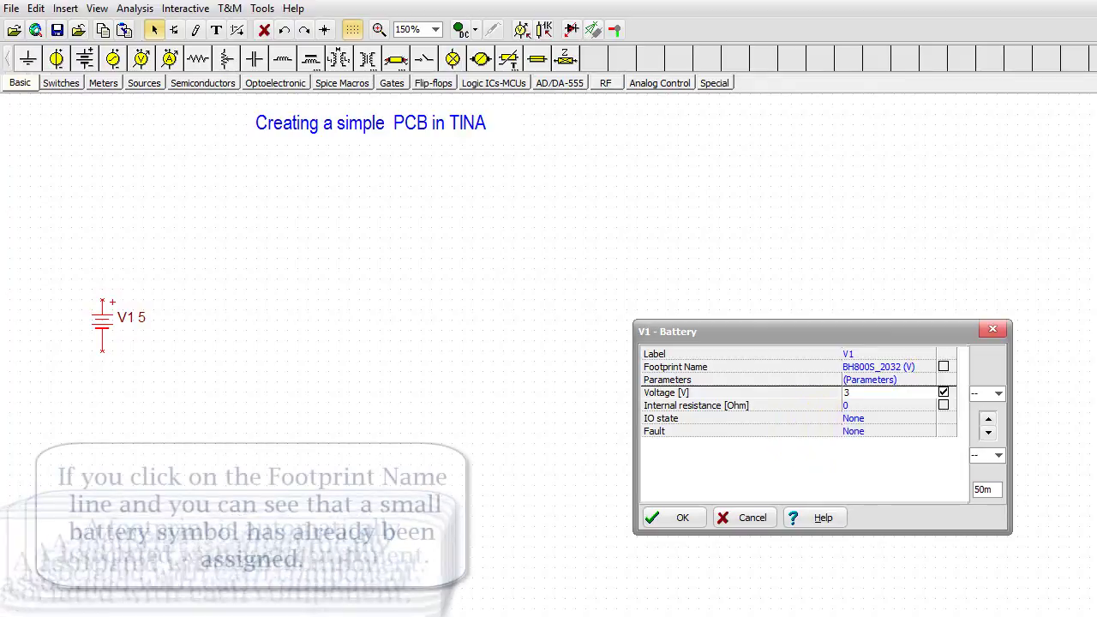
Check the footprint assigned to battery V1 without changing it and confirm the battery's 3 V voltage
left_click(928, 368)
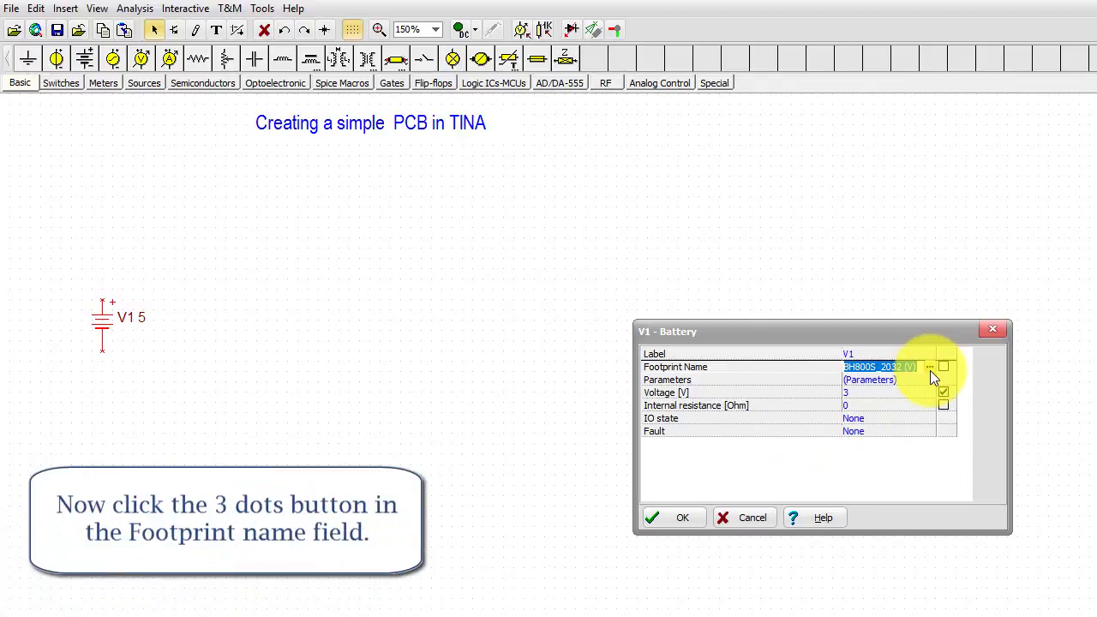
left_click(930, 368)
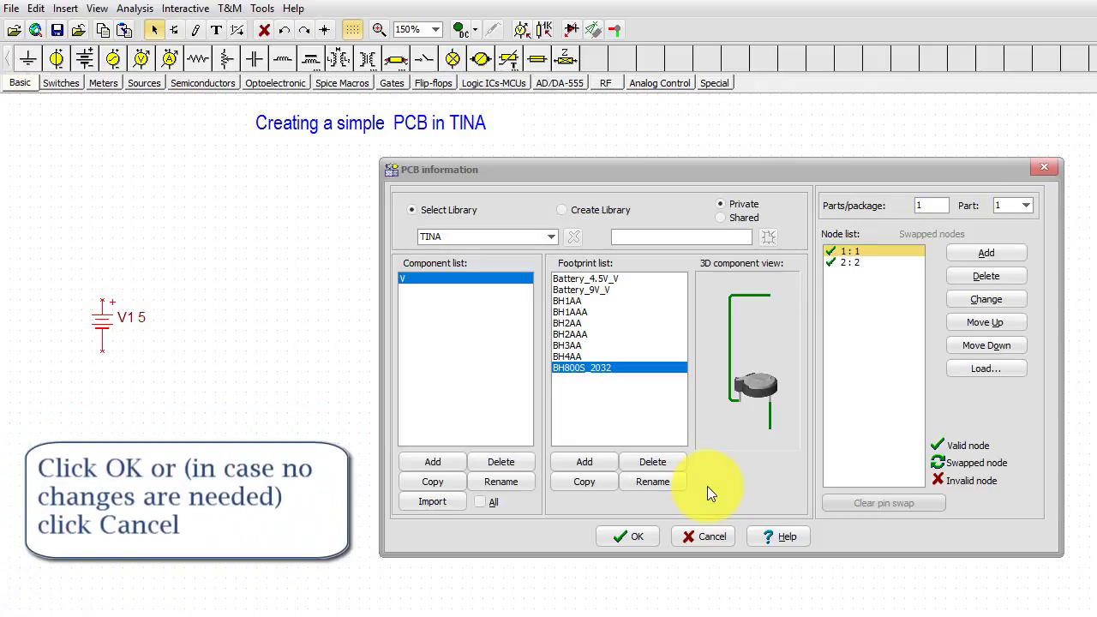
left_click(692, 541)
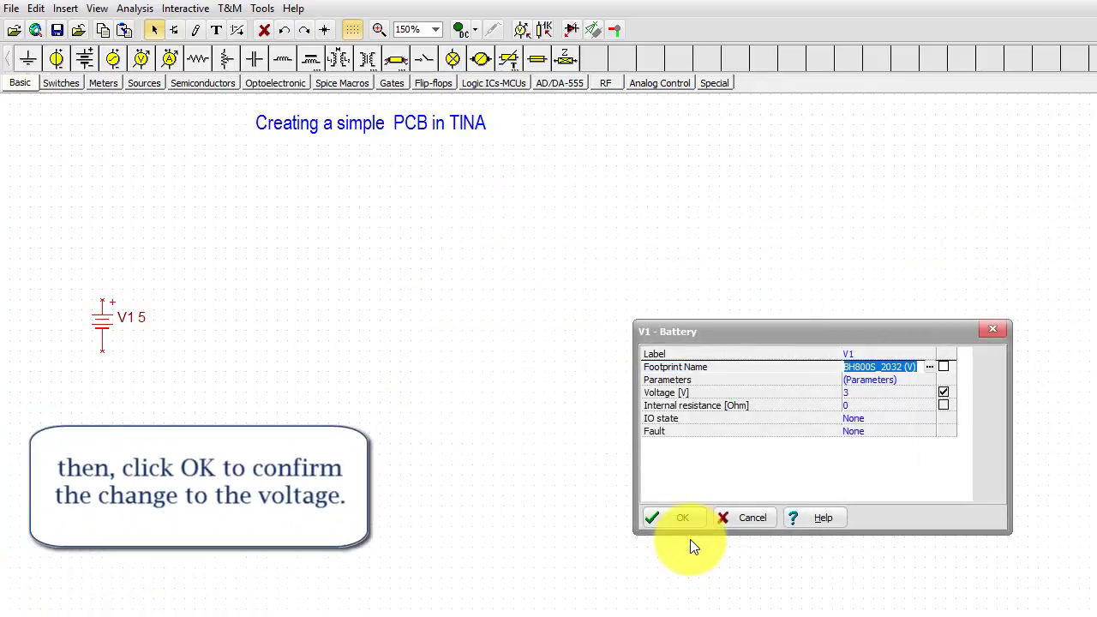
left_click(676, 518)
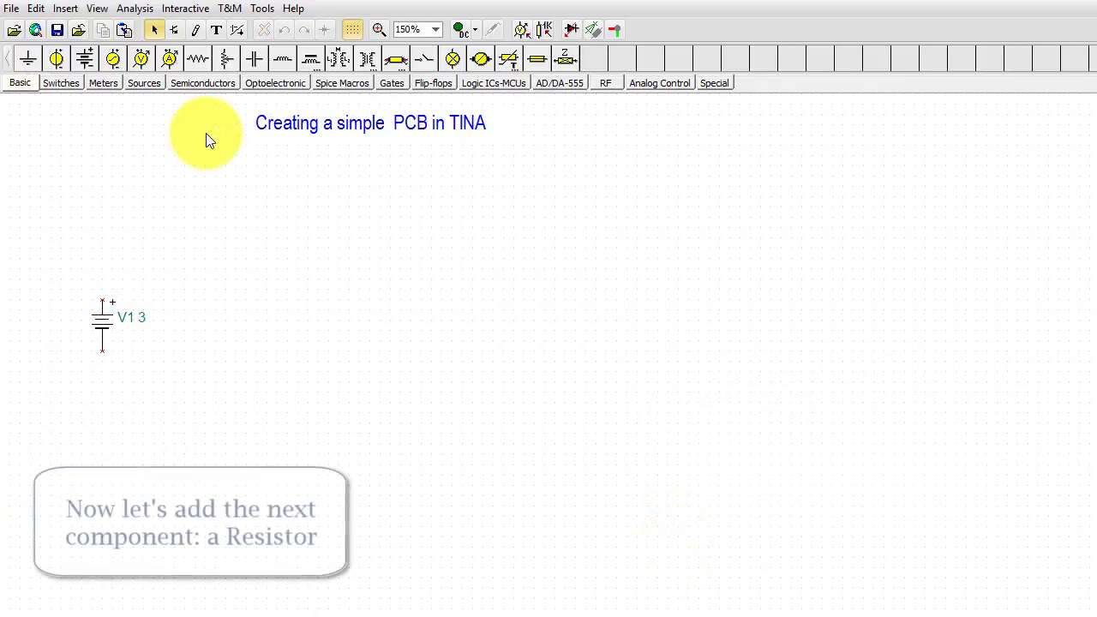
Place a horizontal resistor above and to the right of the battery and set its resistance to 68 ohms
left_click(195, 60)
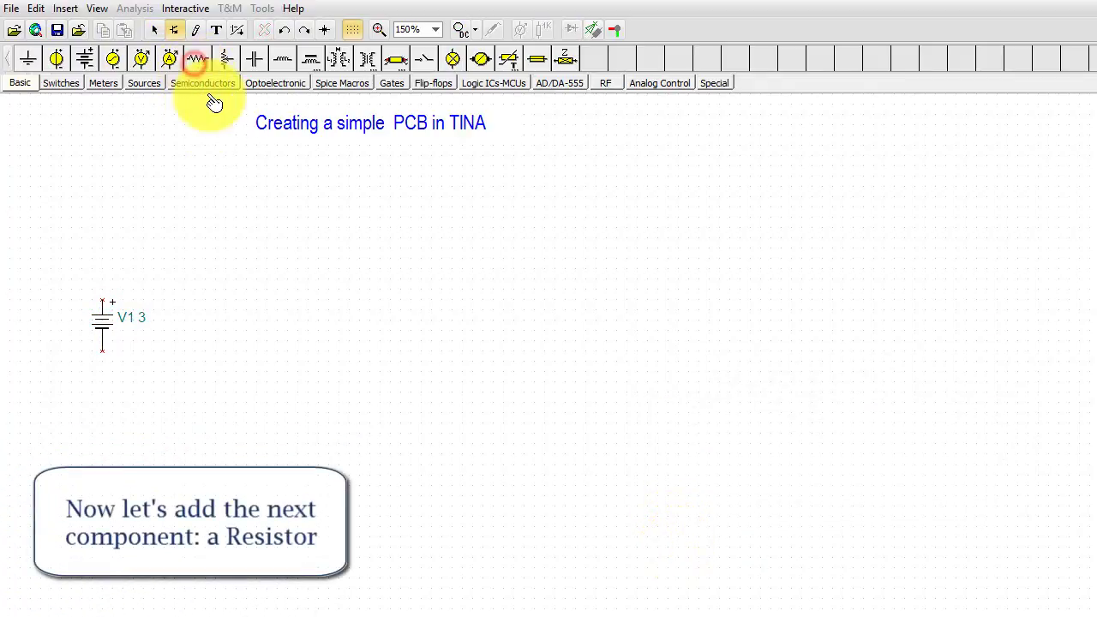
left_click(240, 217)
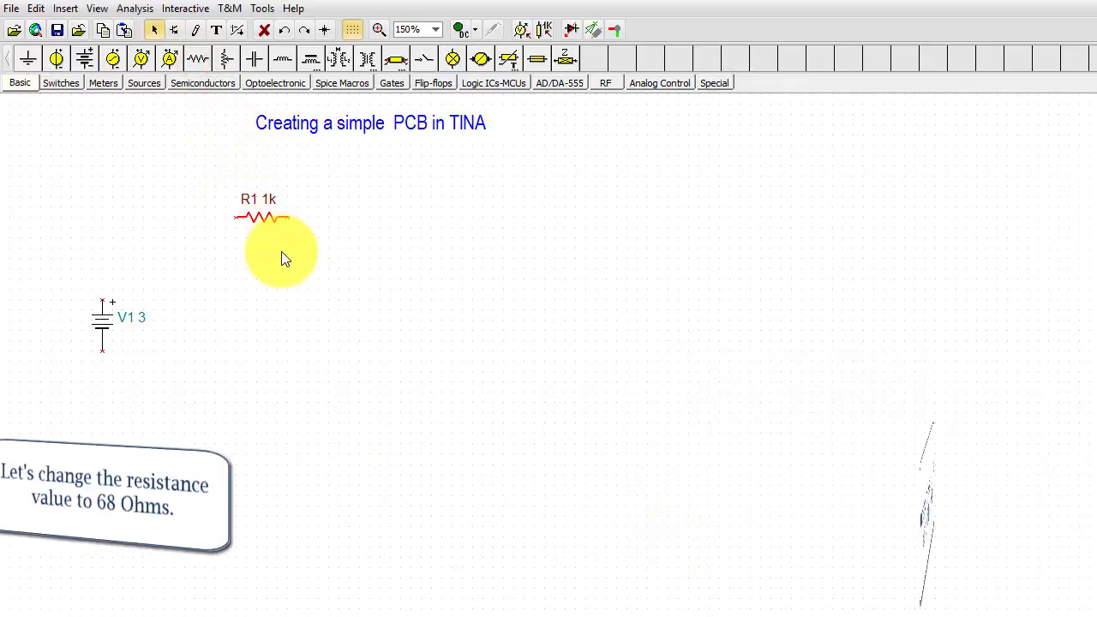
double_click(266, 218)
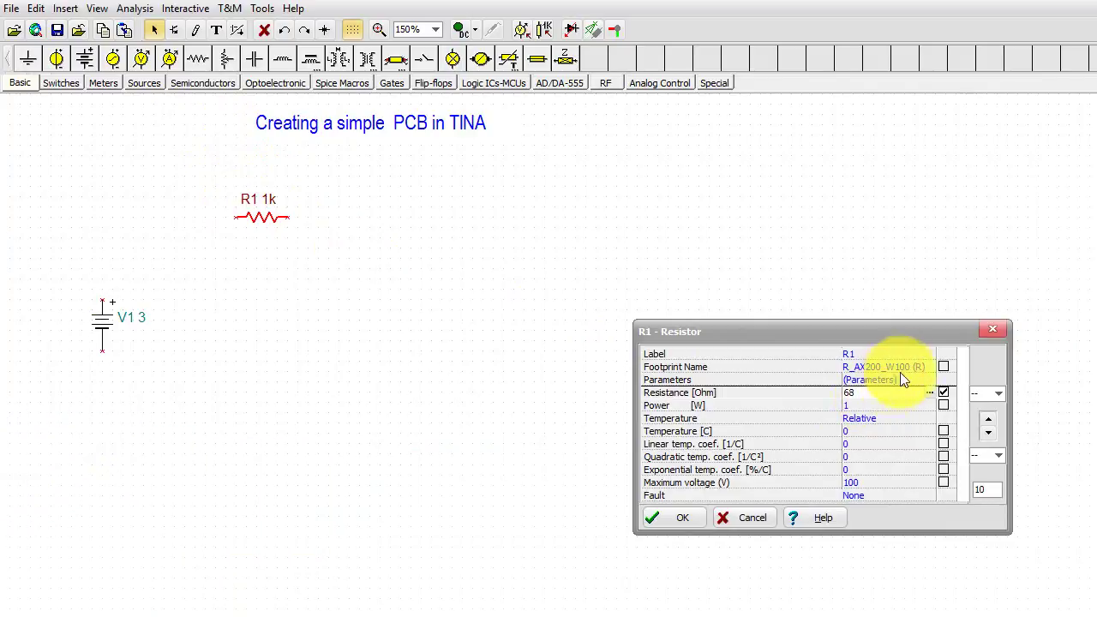
Preview longer footprints for resistor R1, choose R_AX200_W100 and confirm the resistor's properties
left_click(926, 366)
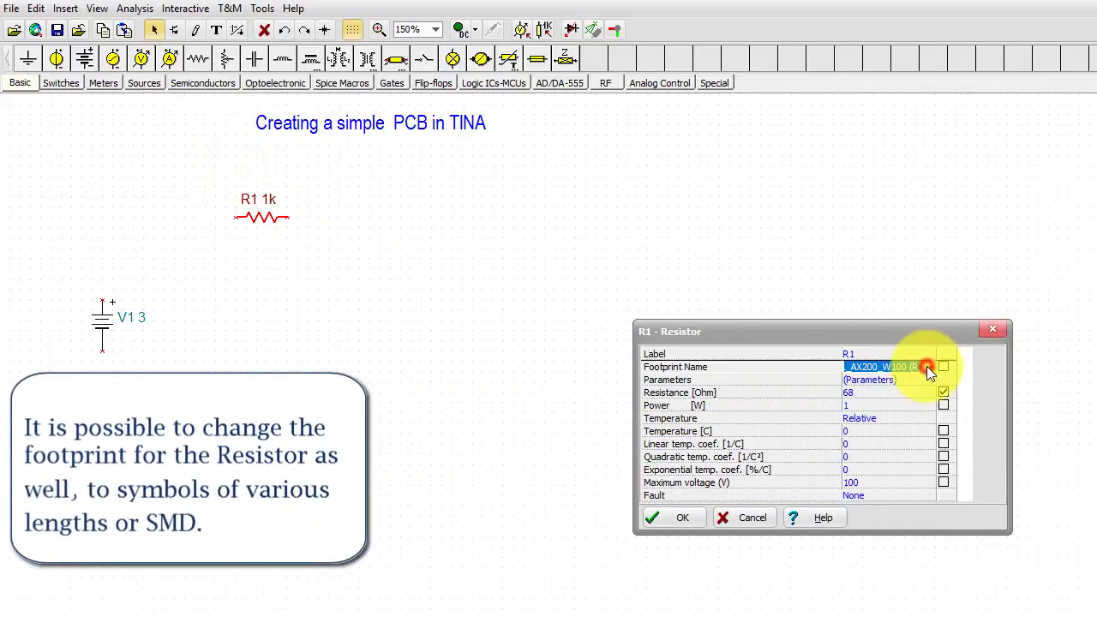
left_click(929, 366)
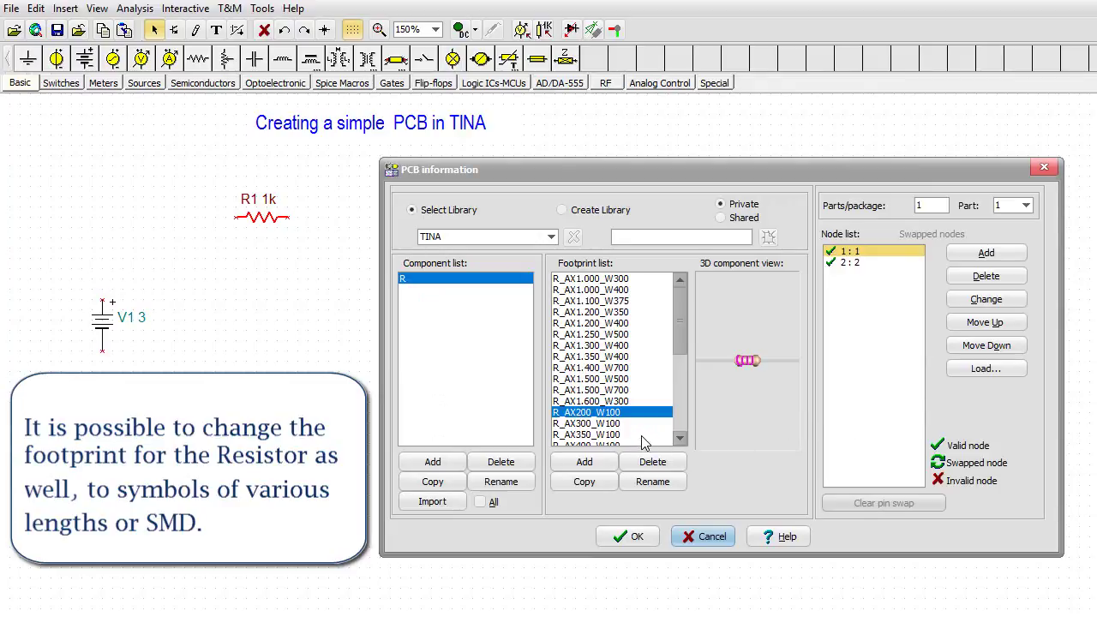
left_click(591, 423)
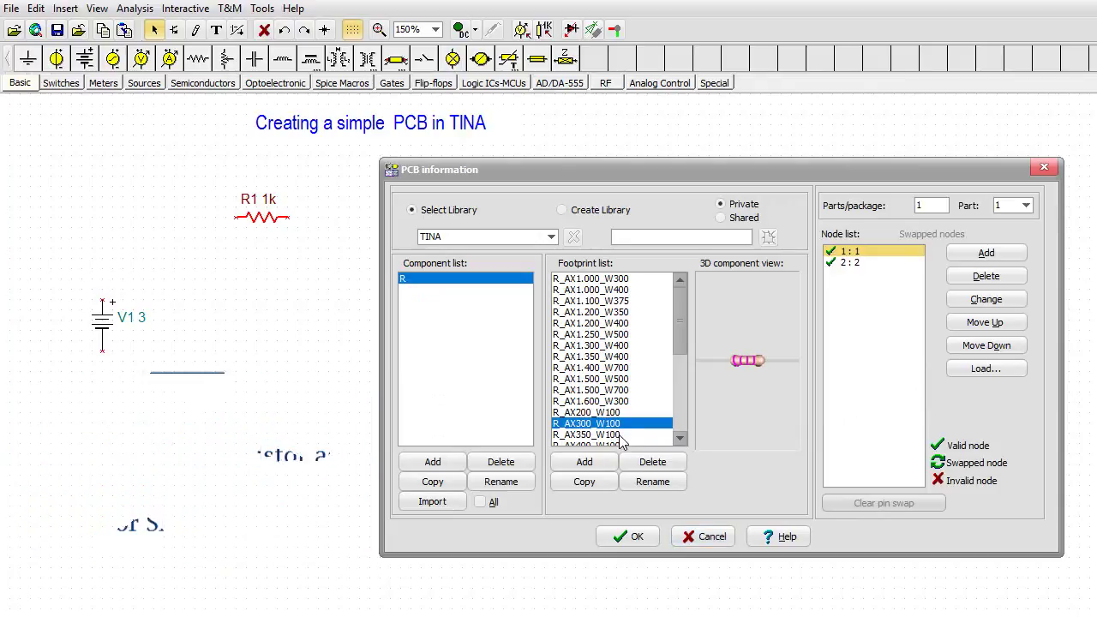
left_click(617, 435)
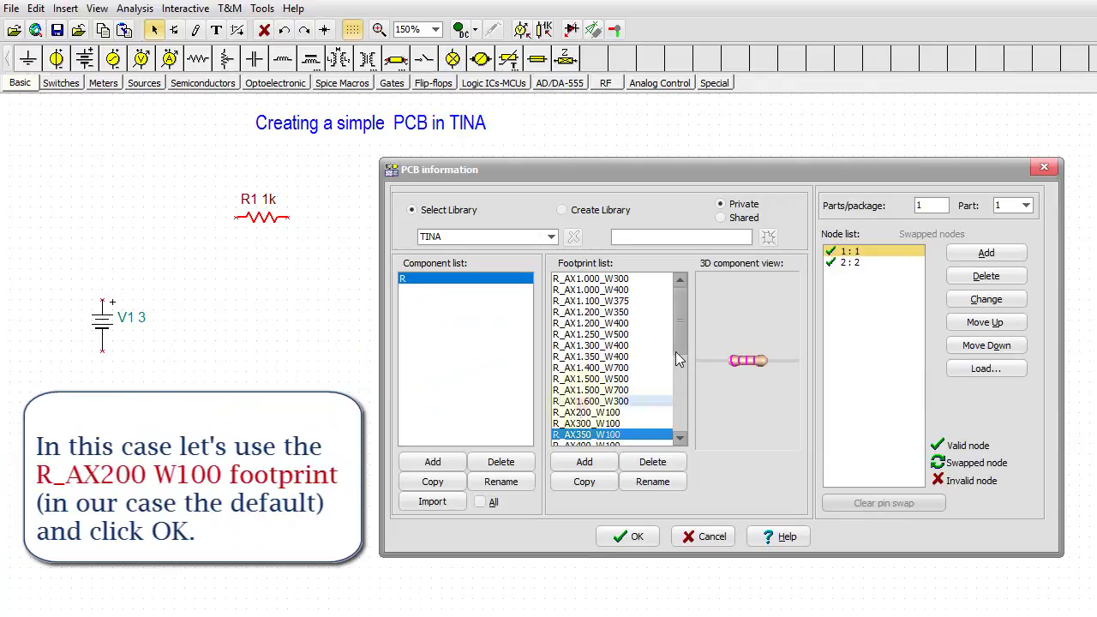
left_click_drag(676, 353, 676, 388)
left_click(581, 404)
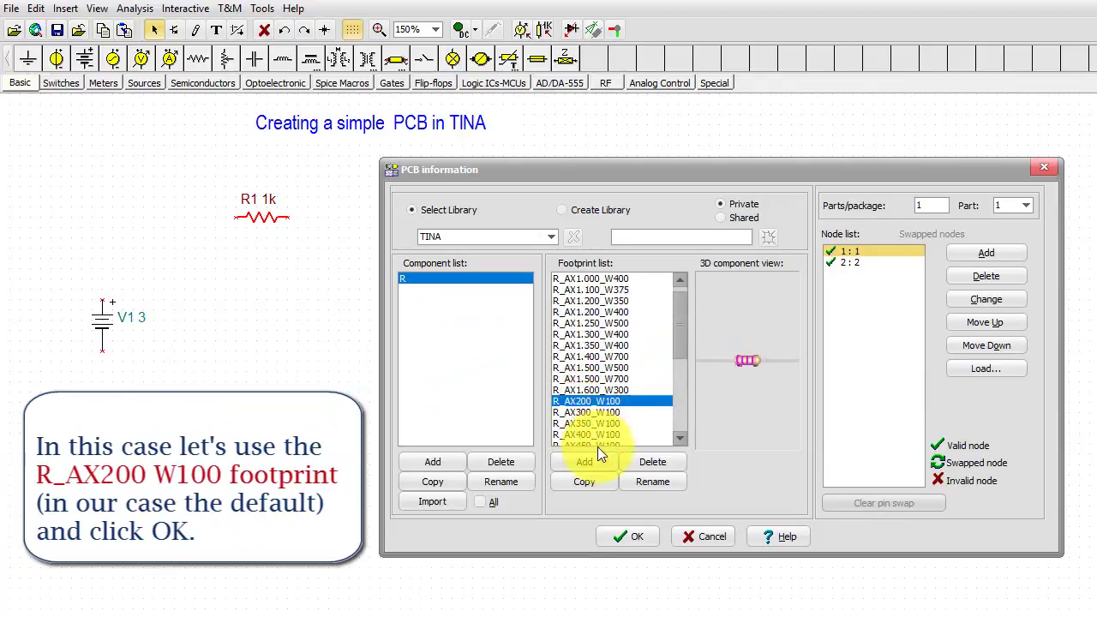
left_click(623, 537)
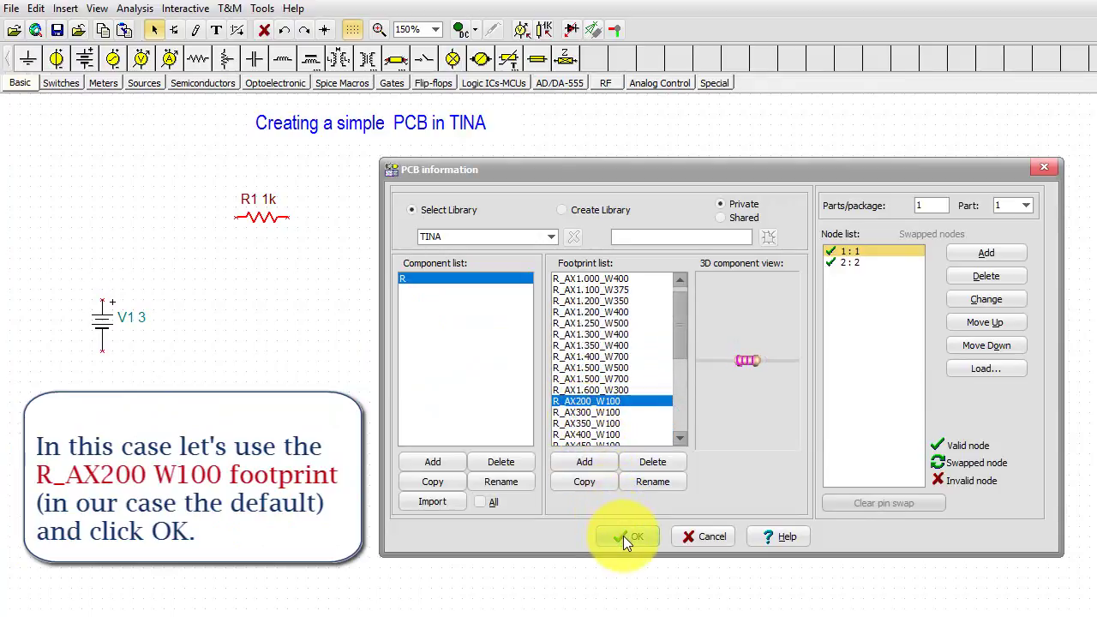
left_click(622, 535)
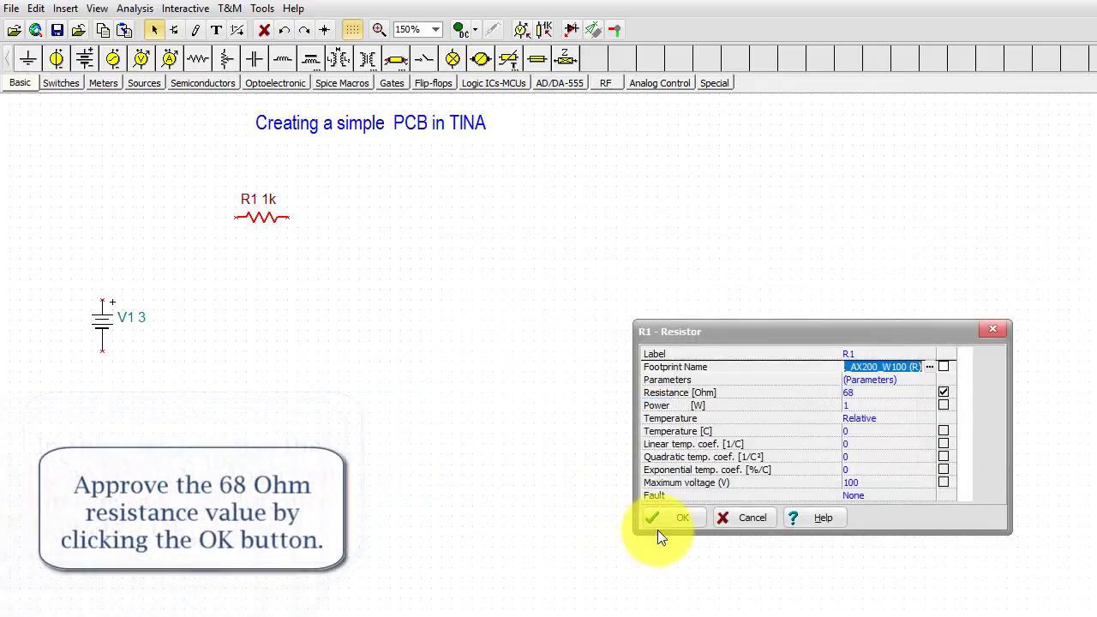
left_click(666, 523)
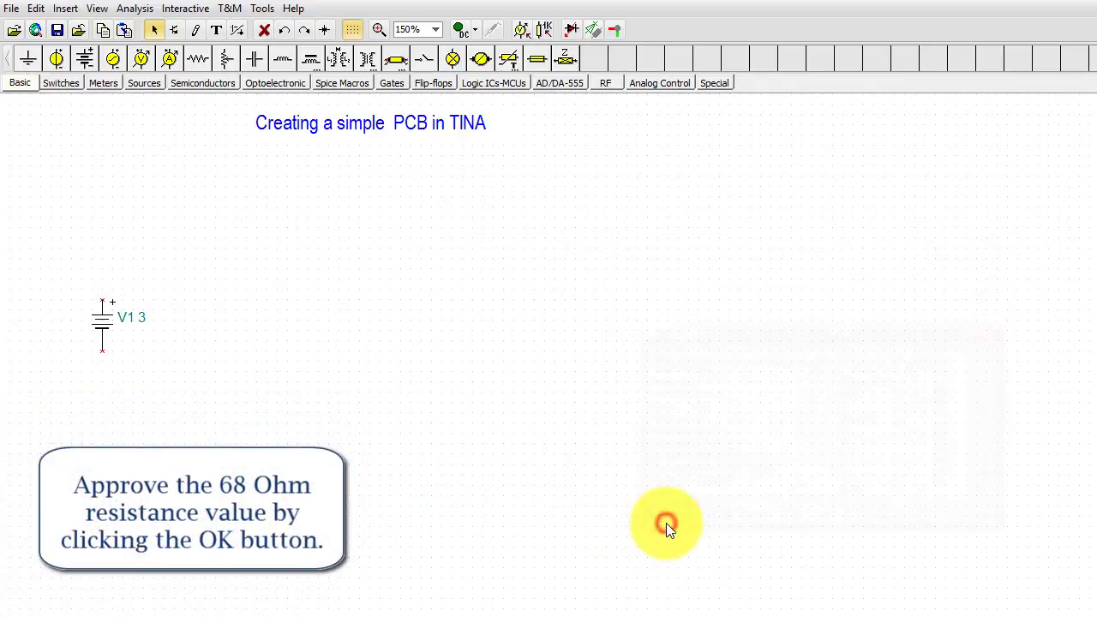
left_click(667, 526)
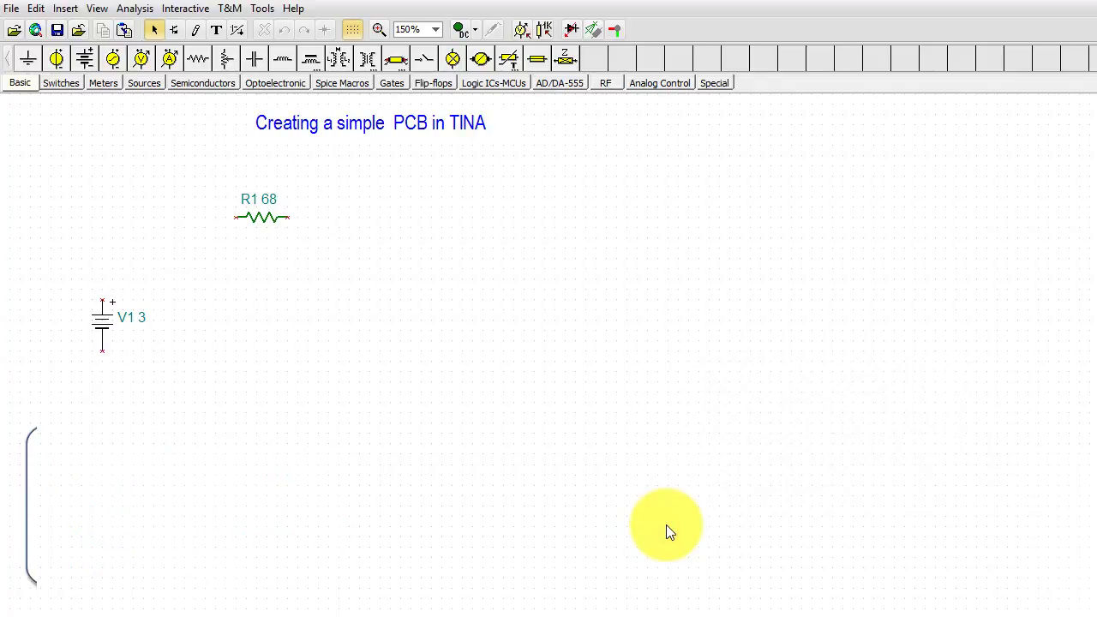
Place an alternate switch, rotated by 180 degrees, to the right of resistor R1
left_click(59, 91)
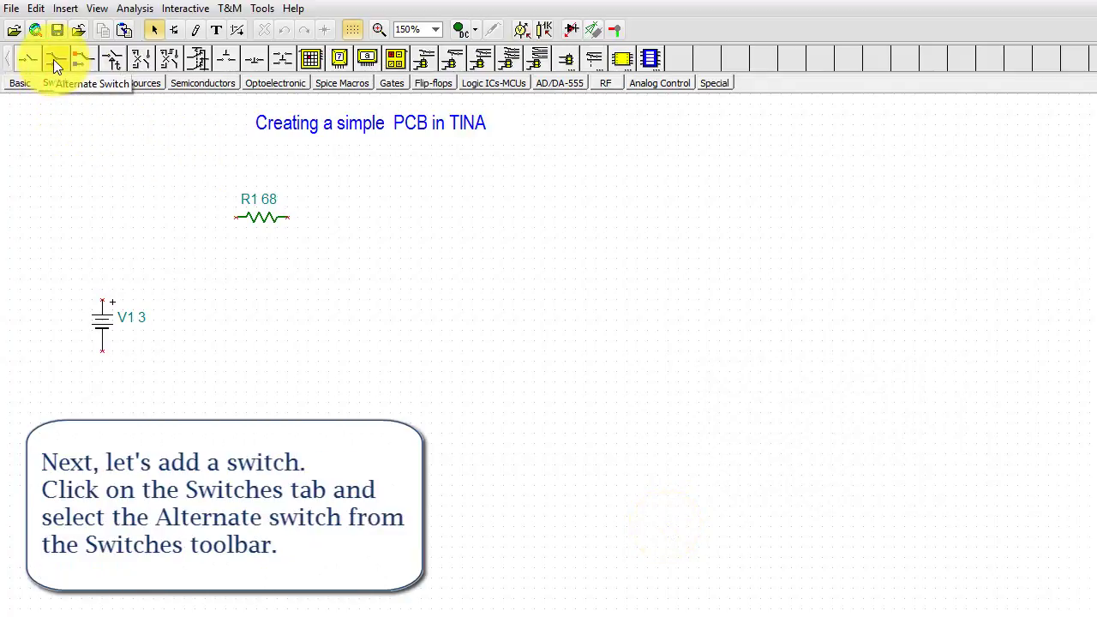
left_click(53, 59)
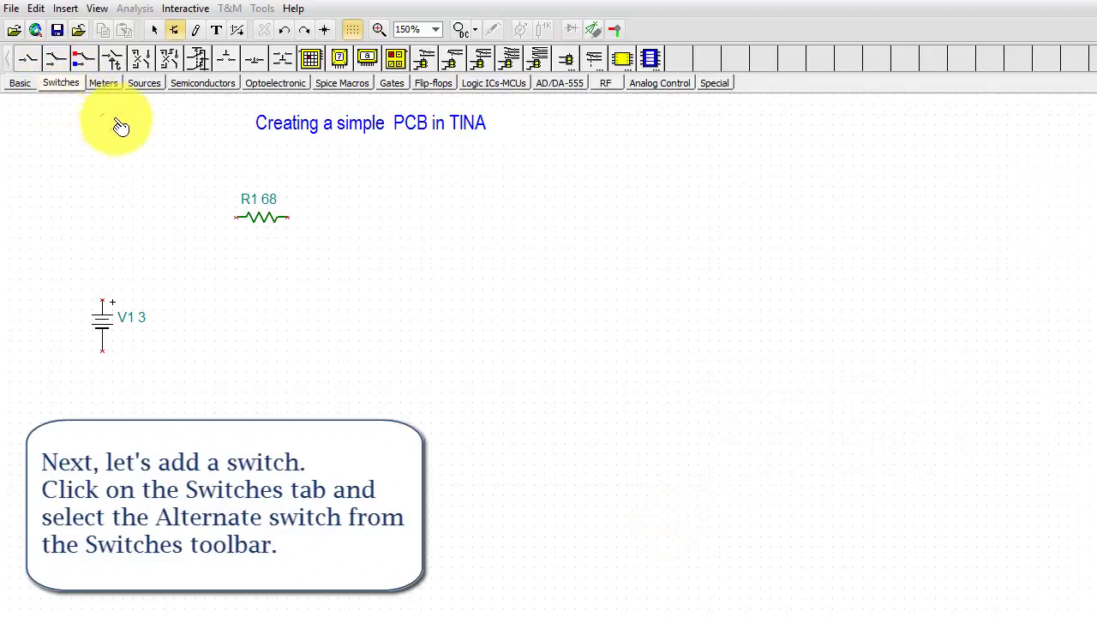
left_click(308, 36)
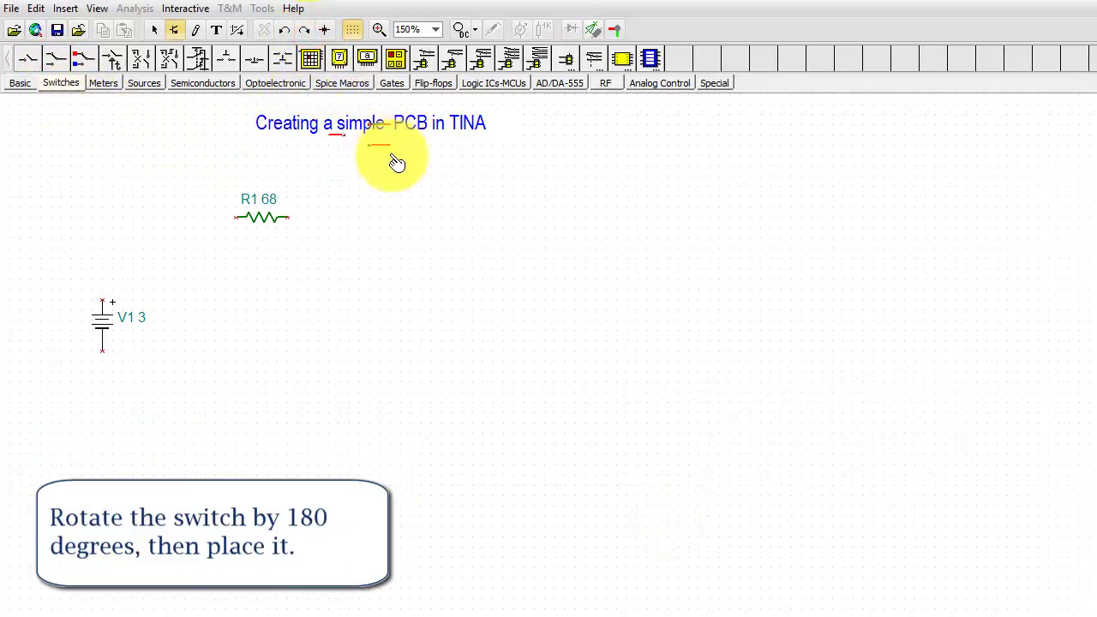
left_click(402, 221)
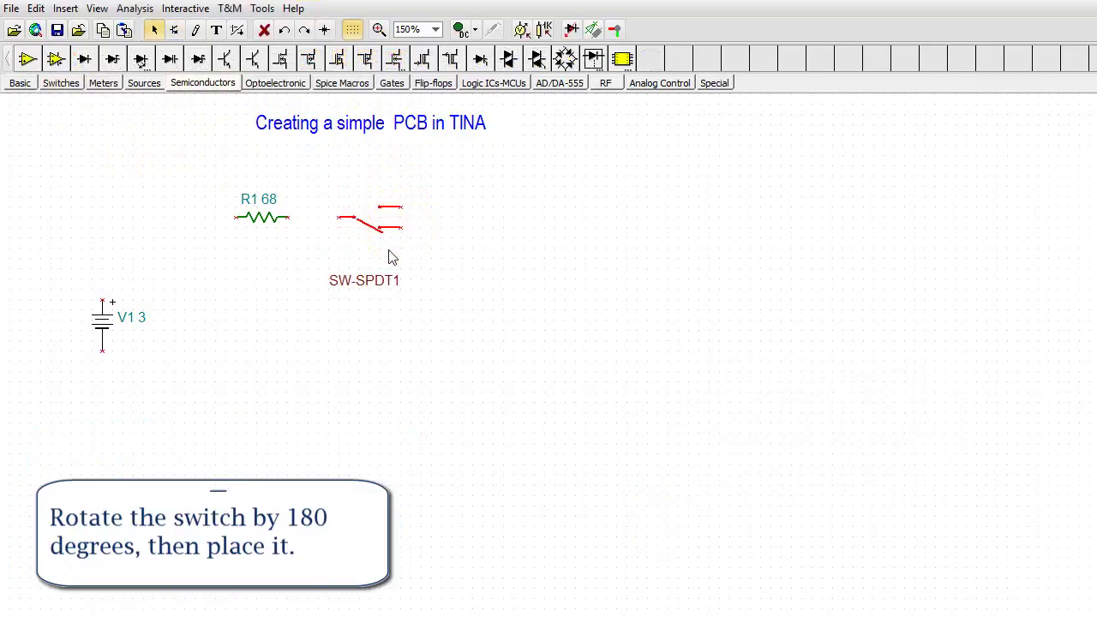
Assign the SW_SPDT_TS01-C footprint to the alternate switch and confirm its properties
double_click(353, 214)
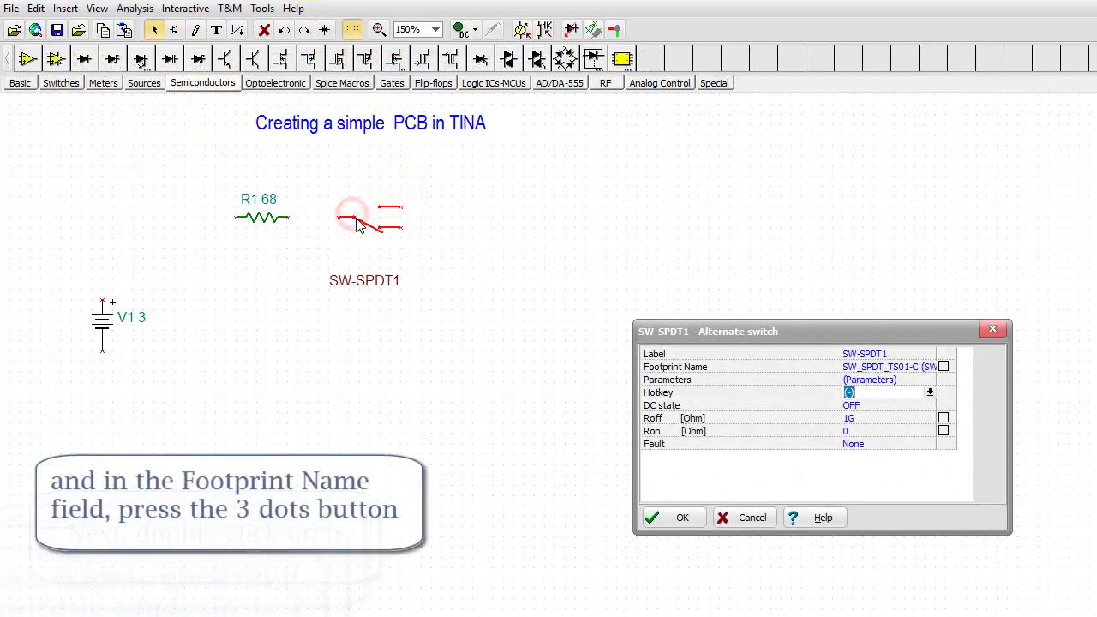
left_click(929, 367)
left_click(931, 367)
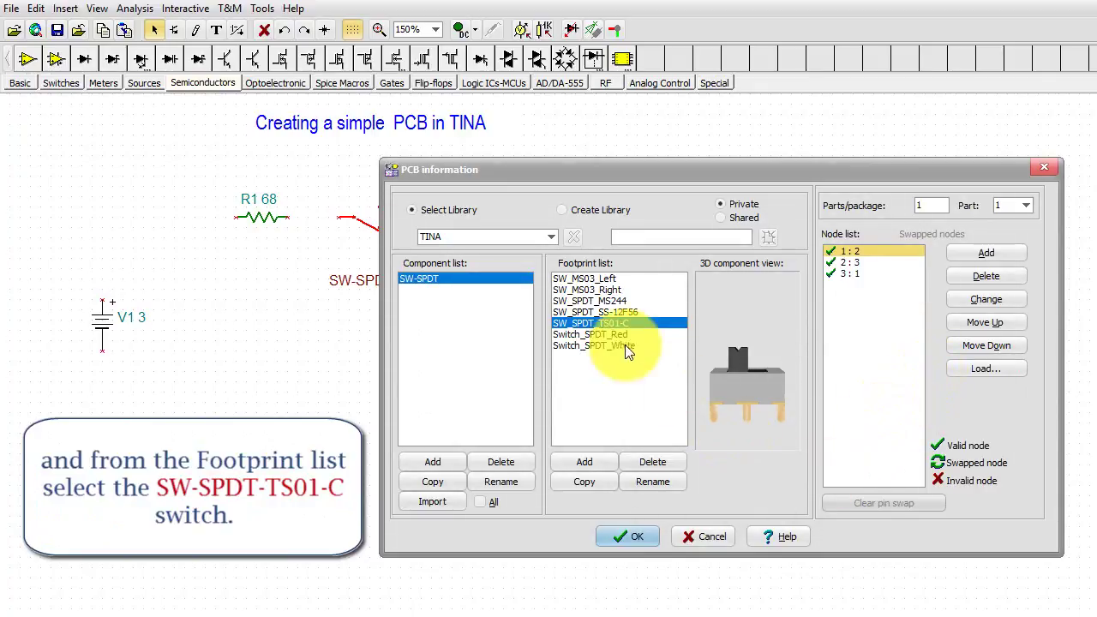
left_click(623, 535)
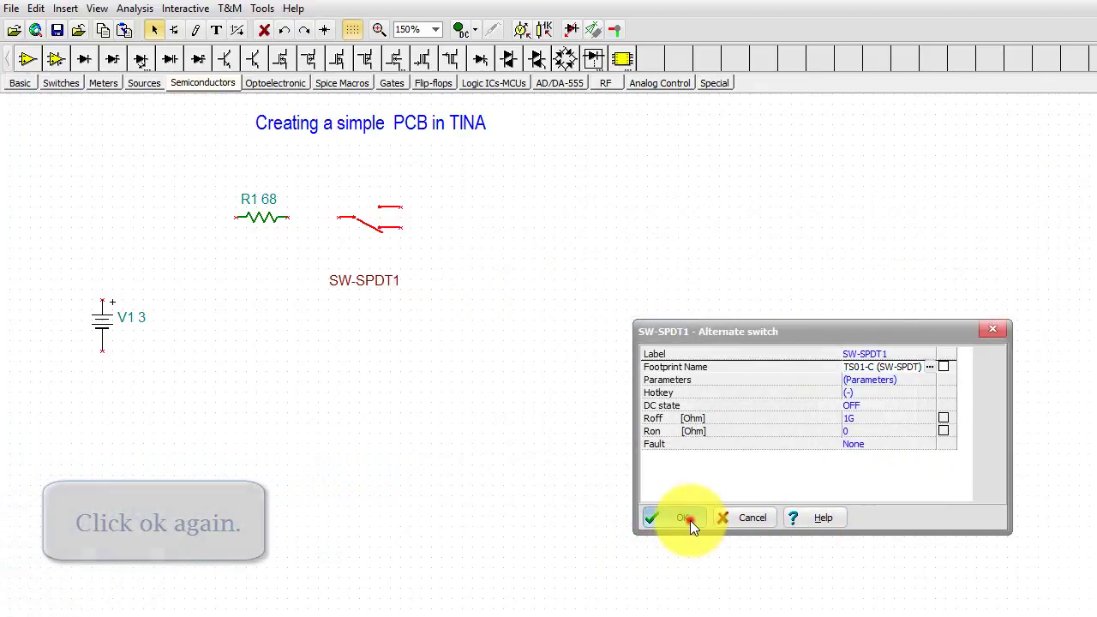
left_click(689, 519)
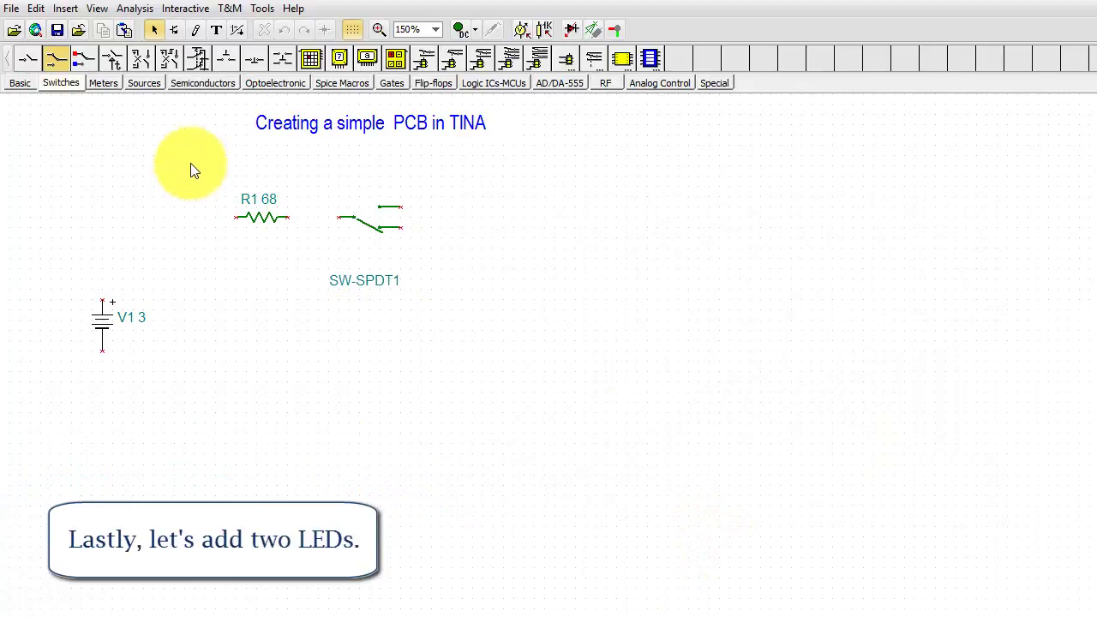
Place a standard LED, rotated by 90 degrees, below and to the right of the switch
left_click(183, 86)
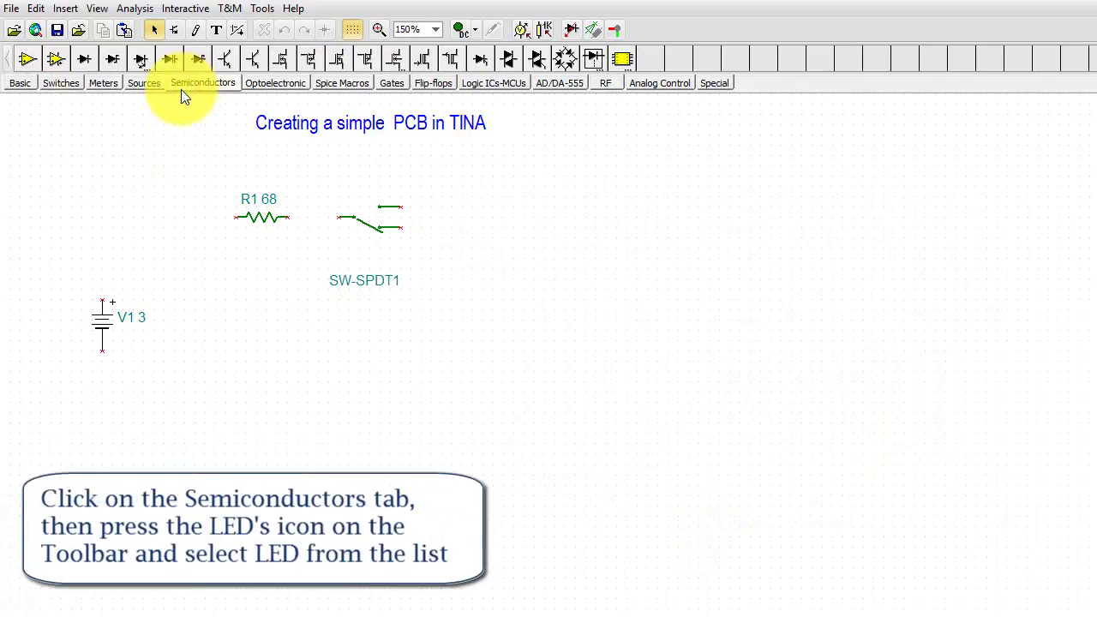
left_click(142, 65)
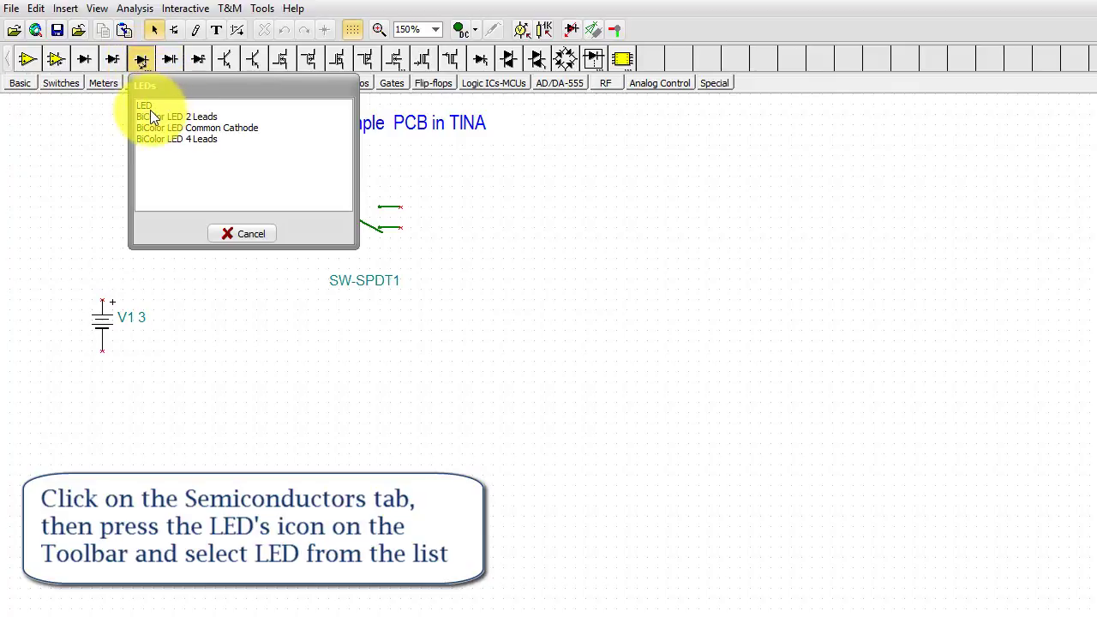
left_click(148, 107)
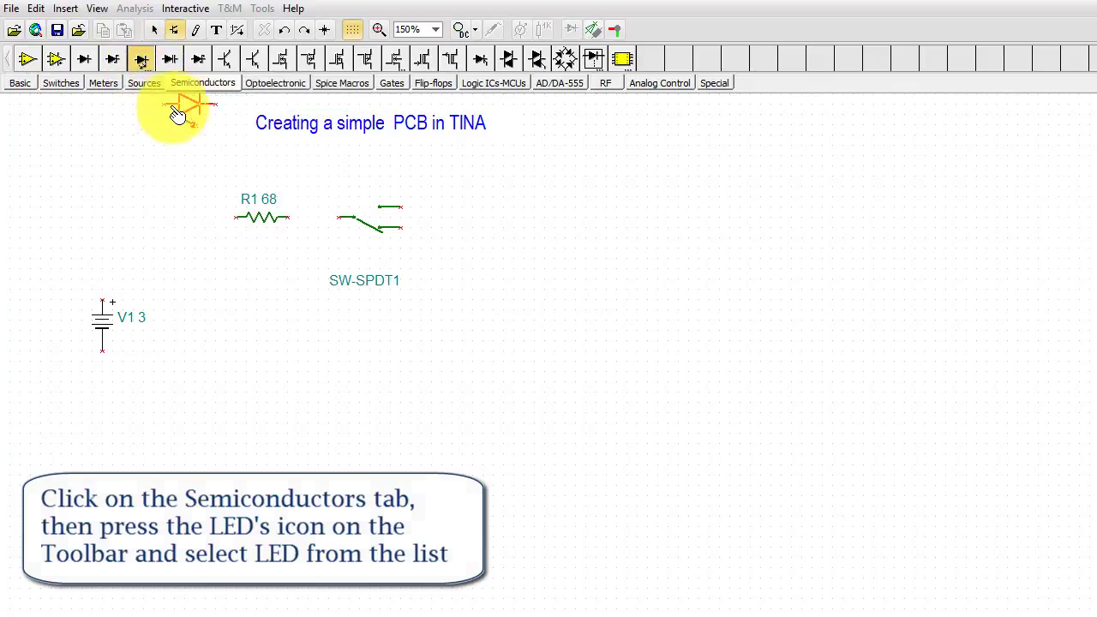
left_click(302, 32)
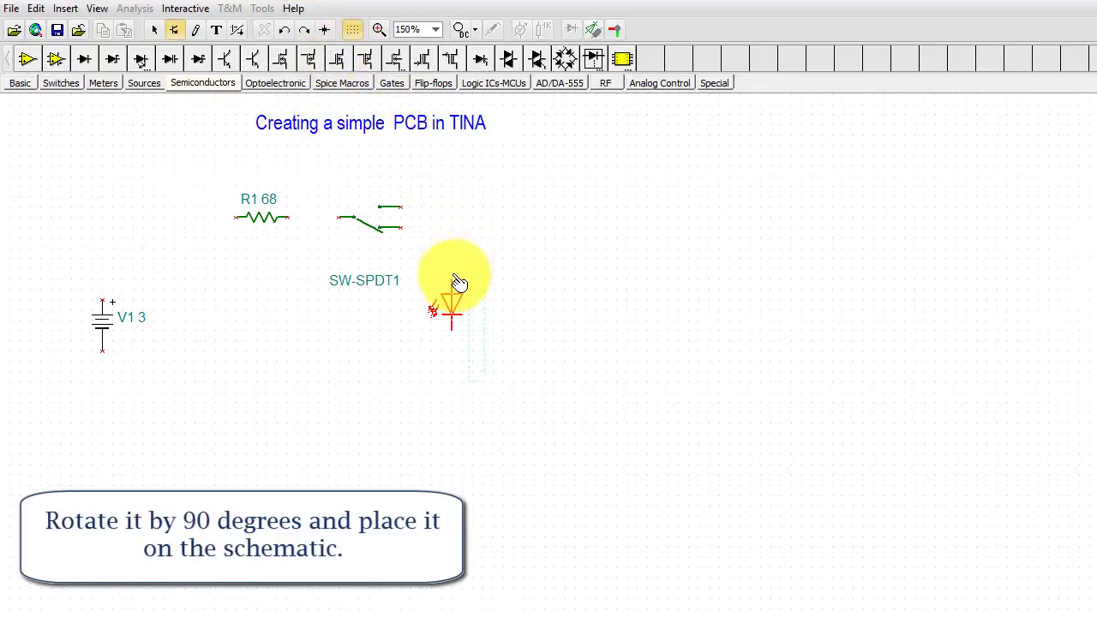
left_click(454, 304)
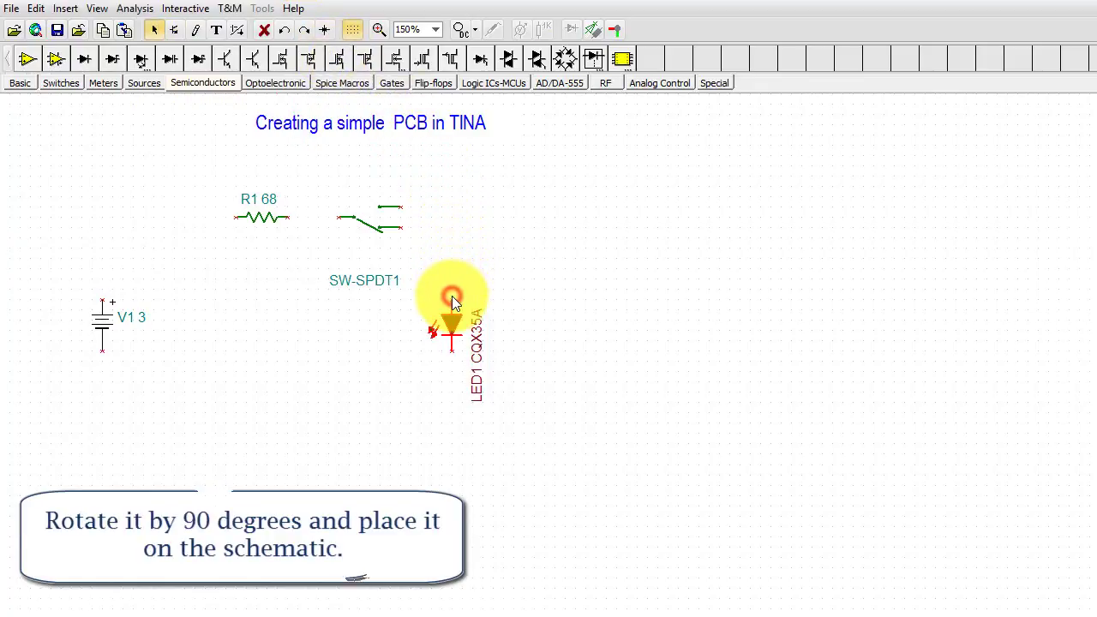
left_click(529, 285)
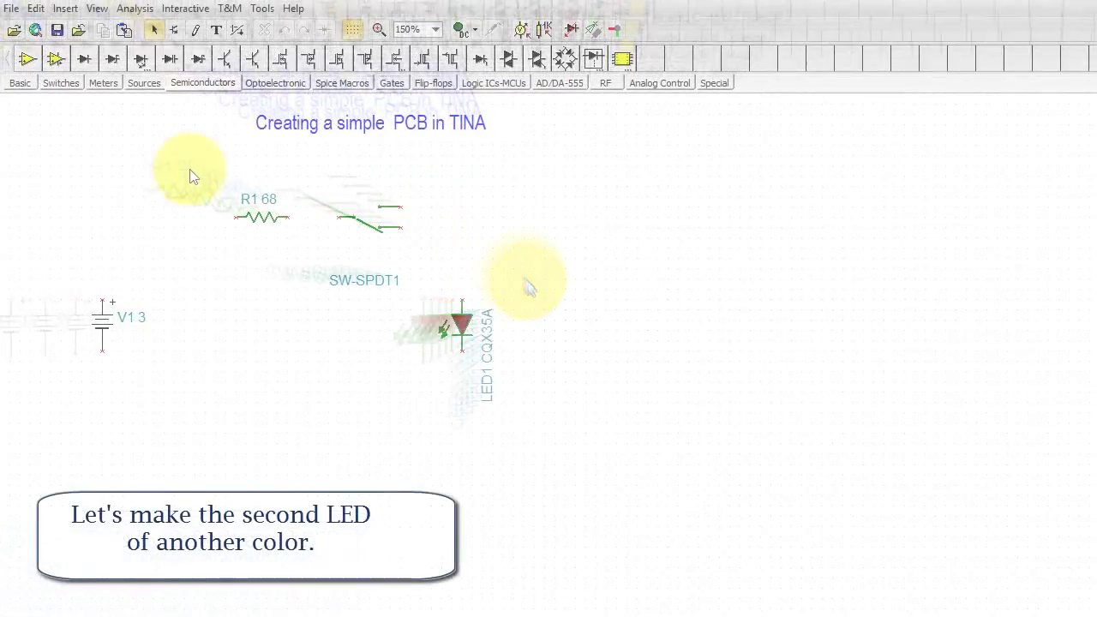
Place a second vertical LED to the right of the first one, at the same height
left_click(142, 58)
left_click(146, 109)
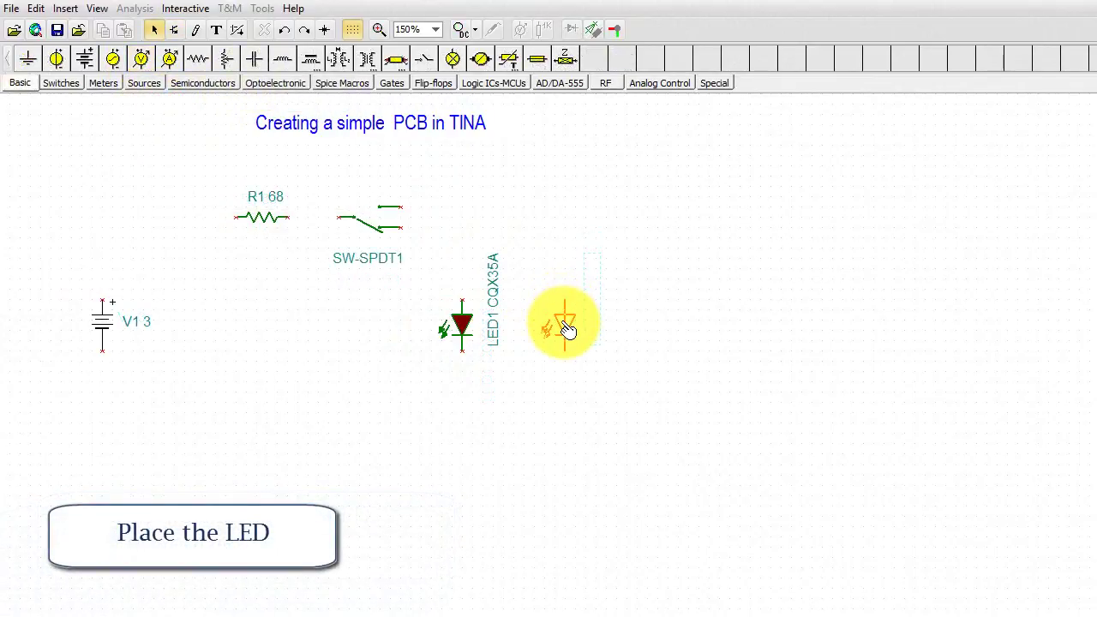
left_click(568, 329)
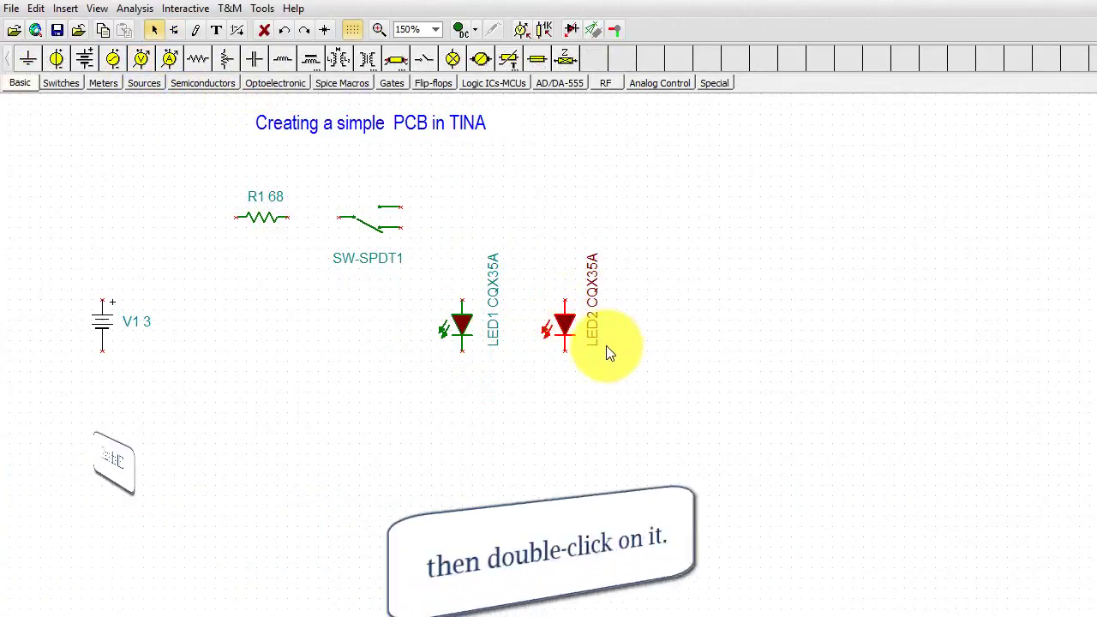
Change the type of LED2 to the green CQX36A from the Standard model catalog and confirm its properties
double_click(569, 328)
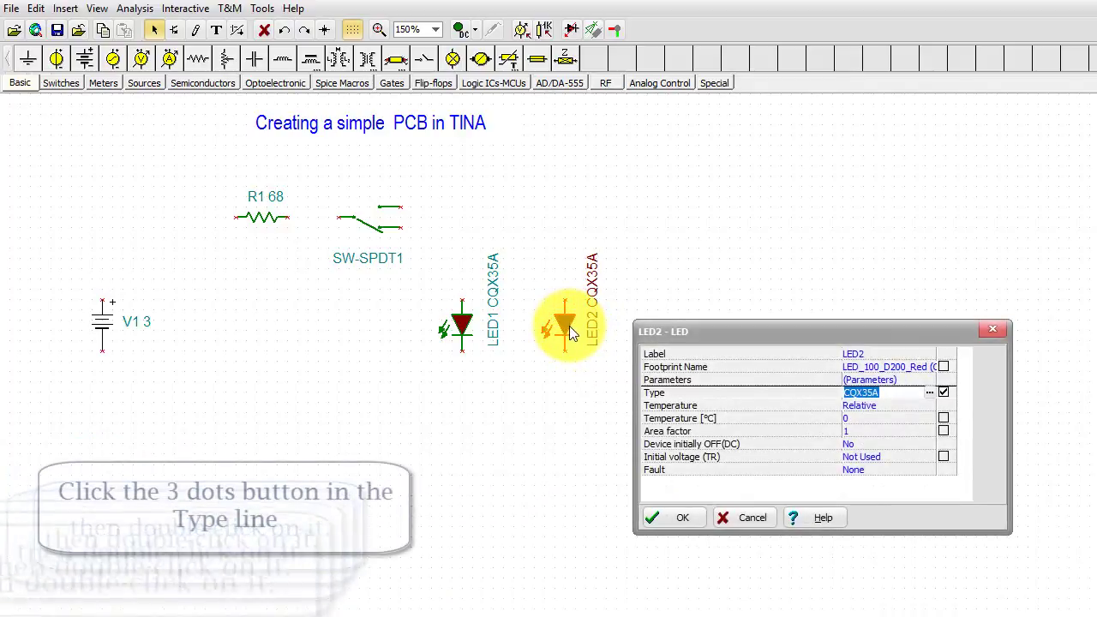
left_click(928, 393)
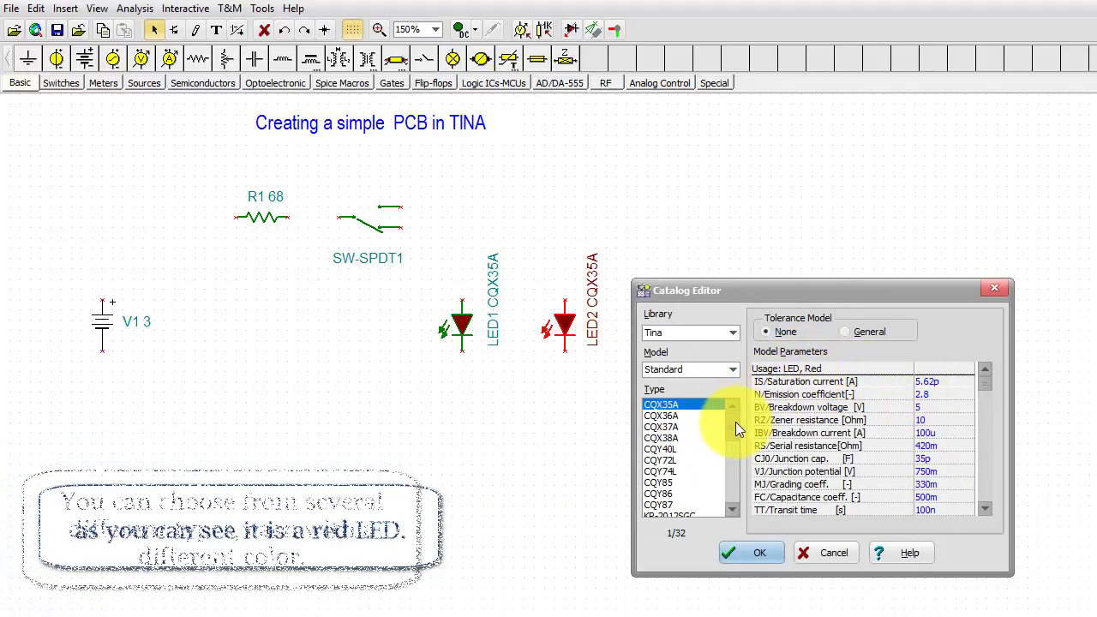
mouse_move(734, 423)
left_mouse_down()
mouse_move(734, 474)
mouse_move(734, 426)
left_mouse_up()
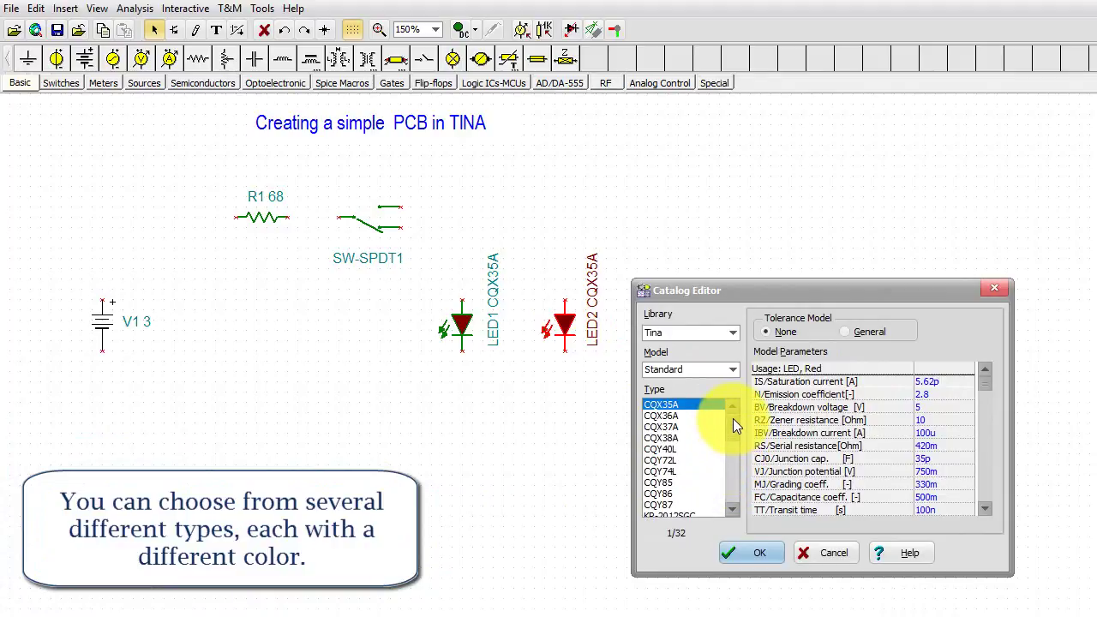
left_click(671, 415)
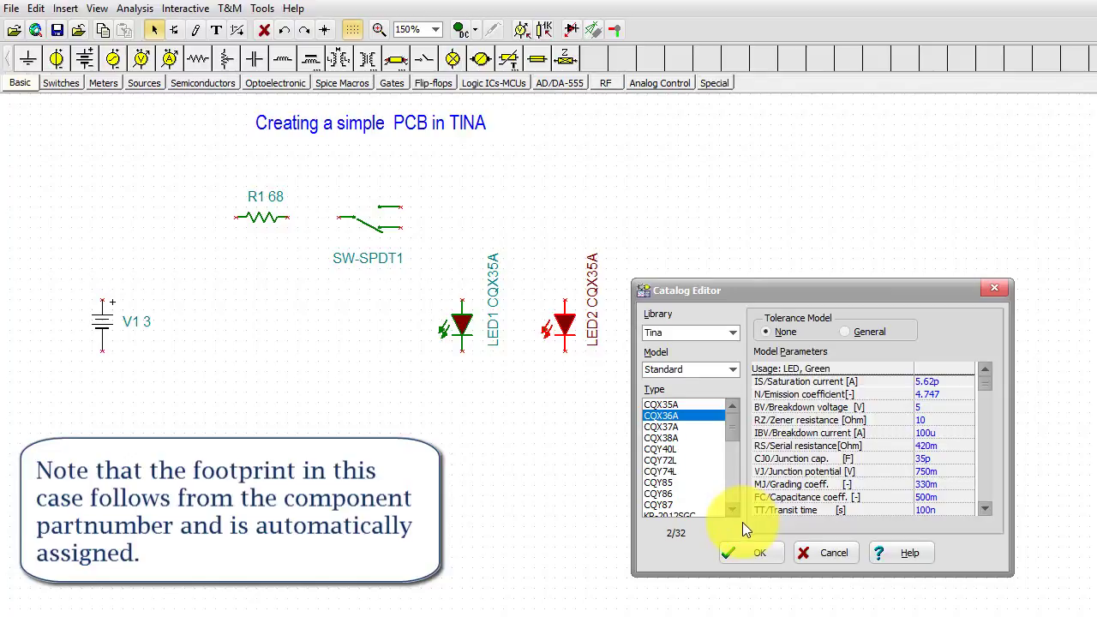
left_click(744, 554)
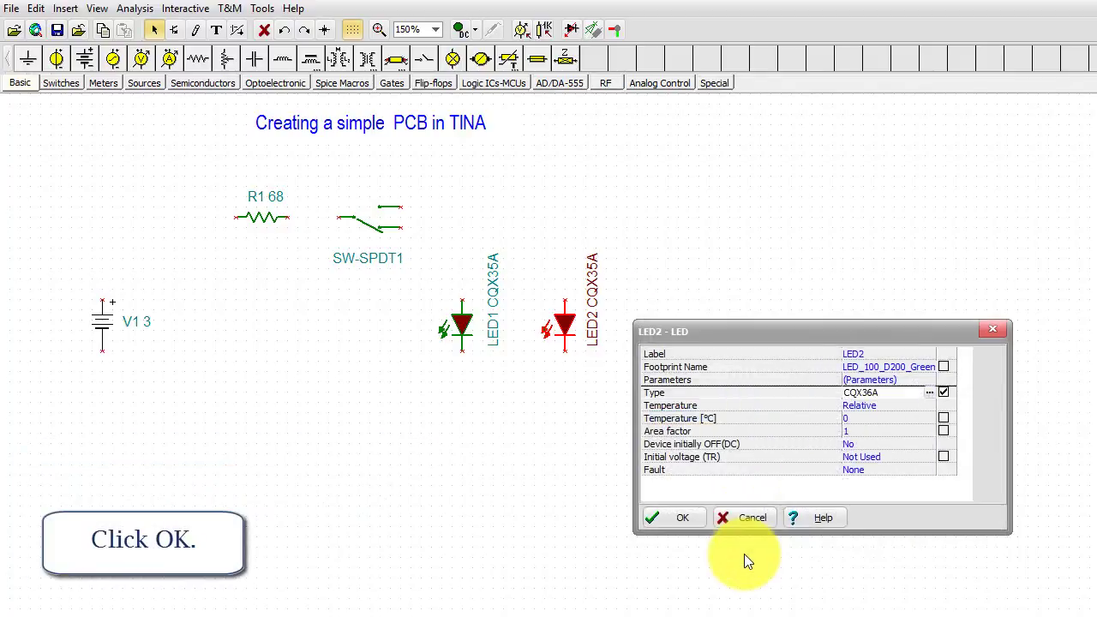
left_click(668, 524)
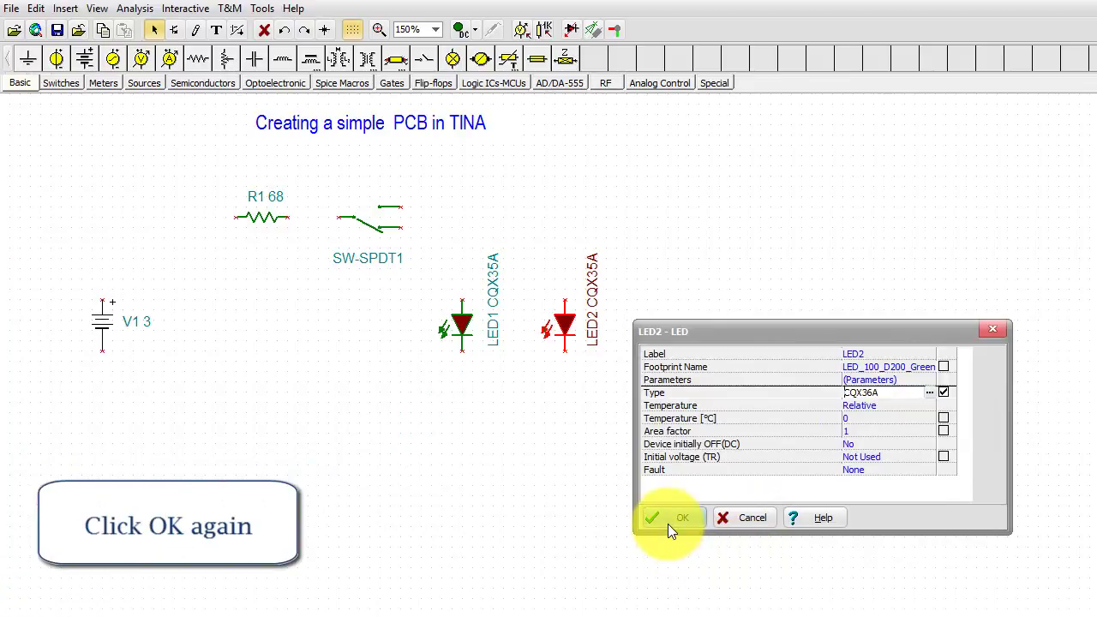
left_click(667, 524)
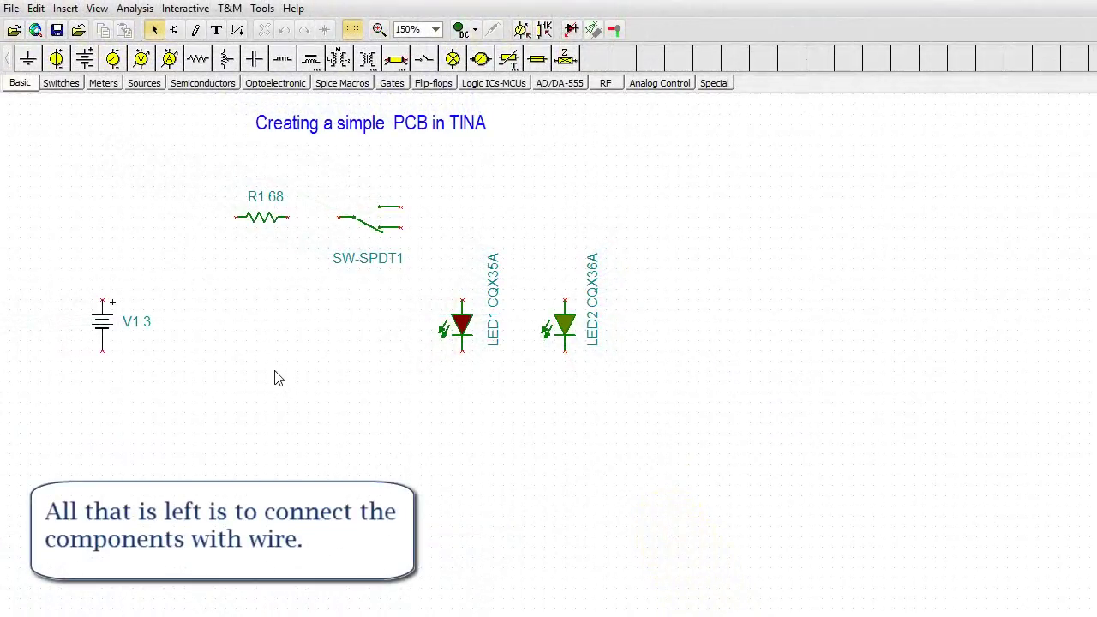
Wire the battery's positive terminal to the resistor and the resistor's other end to the switch's common contact
left_click(238, 216)
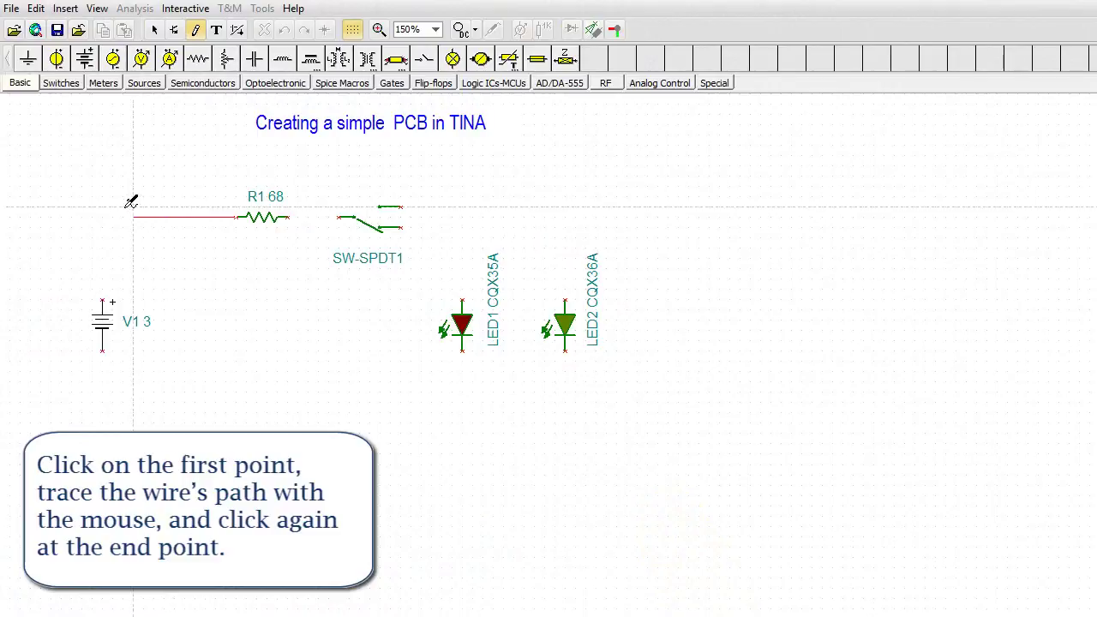
left_click(103, 299)
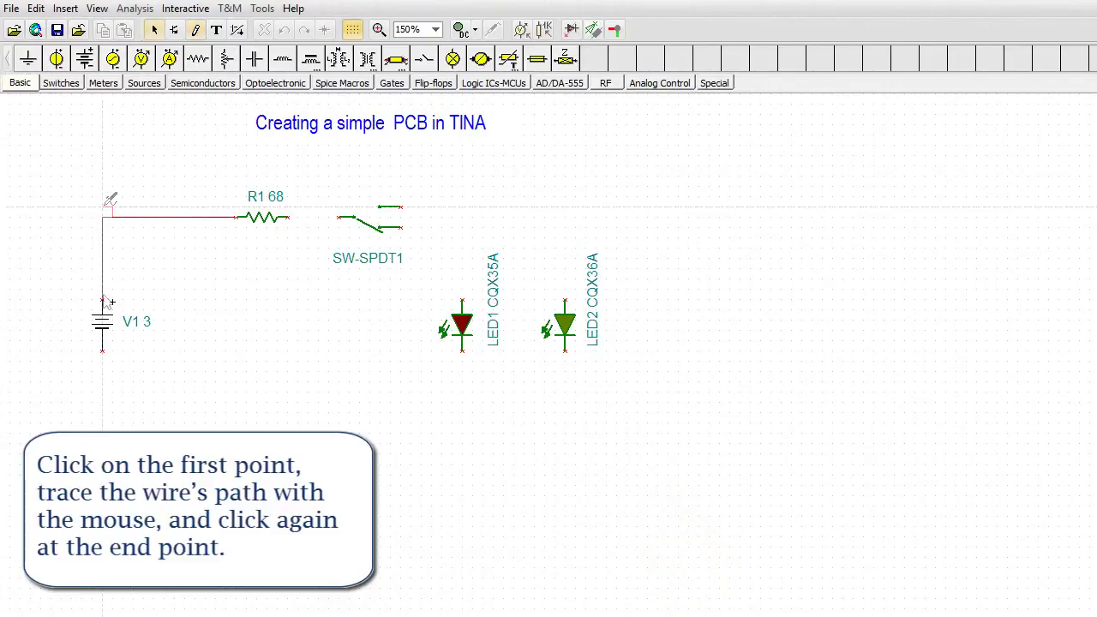
left_click(289, 217)
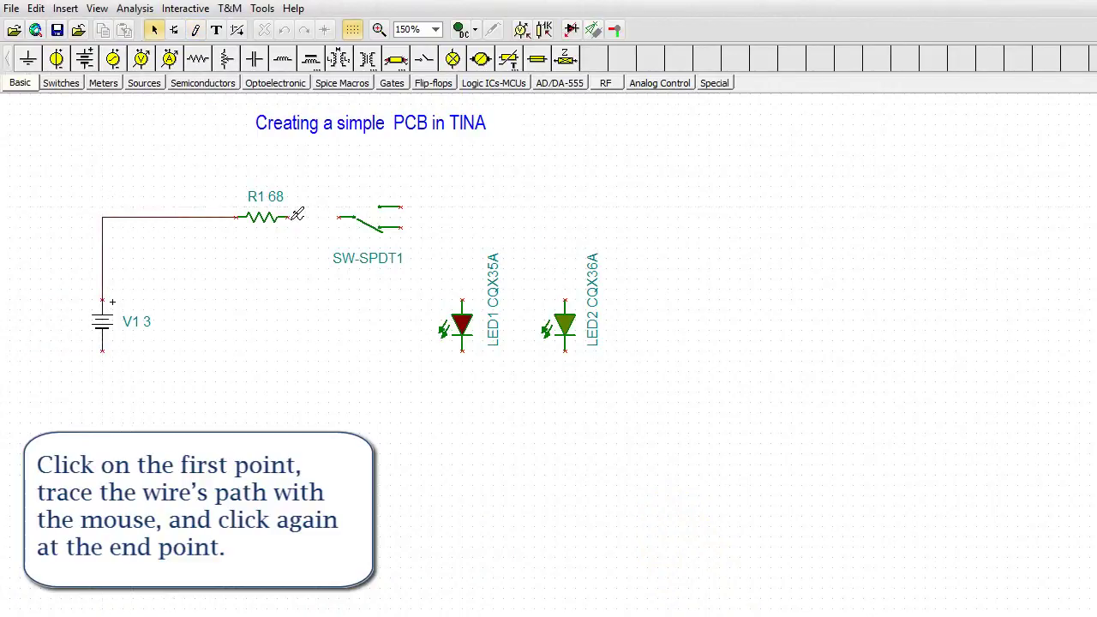
left_click(341, 216)
Wire the switch's lower contact to LED1 and its upper contact to LED2, and connect both LED cathodes to the battery's negative terminal
left_click(402, 206)
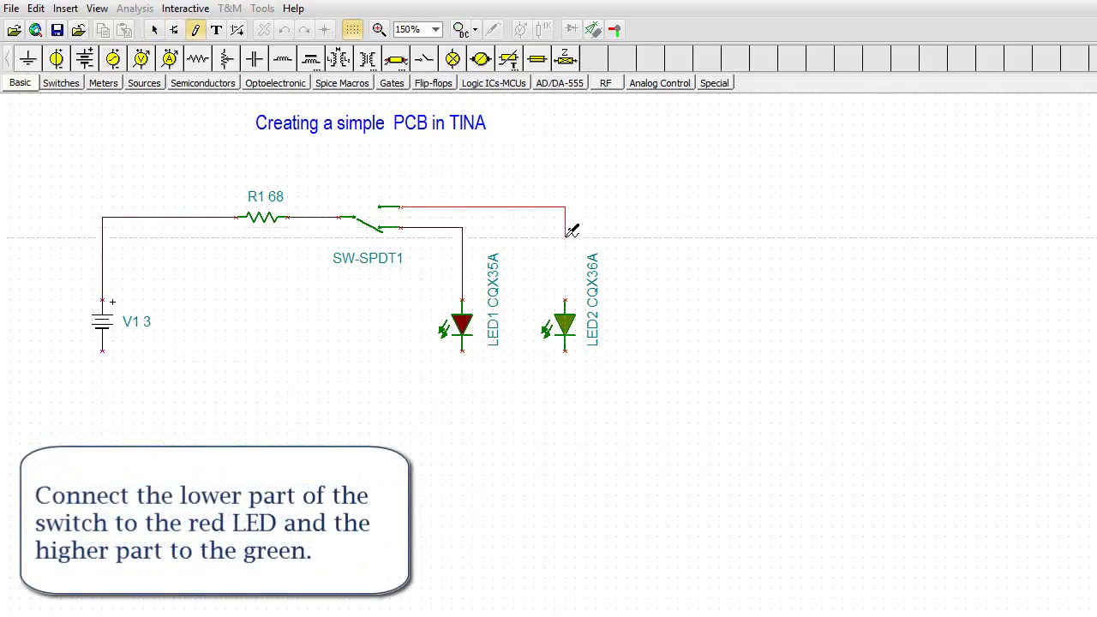
left_click(566, 300)
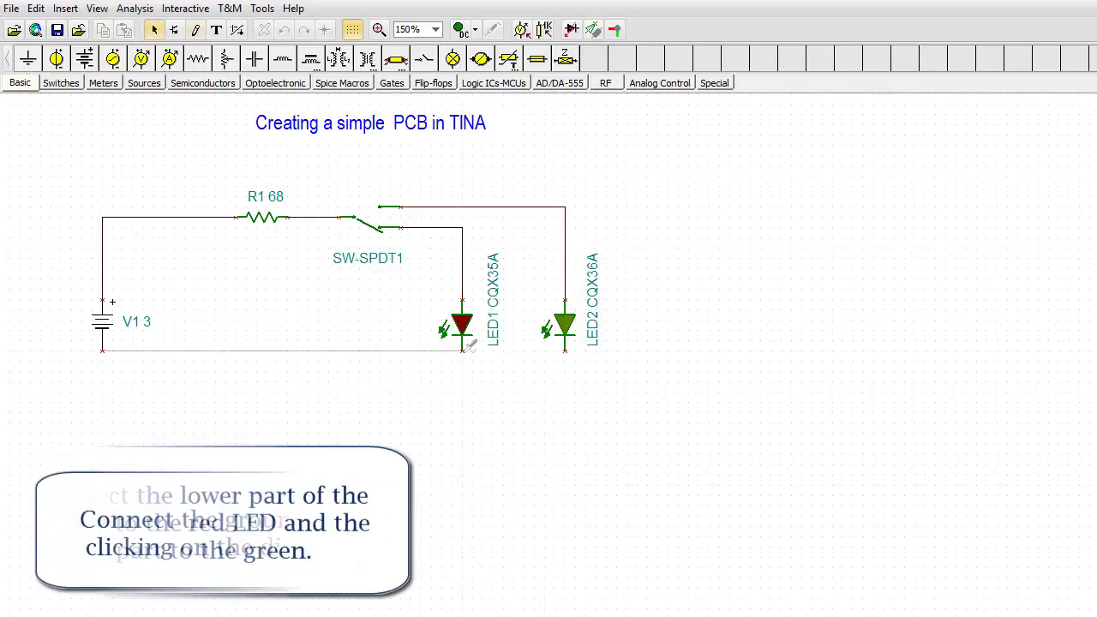
left_click(463, 350)
left_click(564, 351)
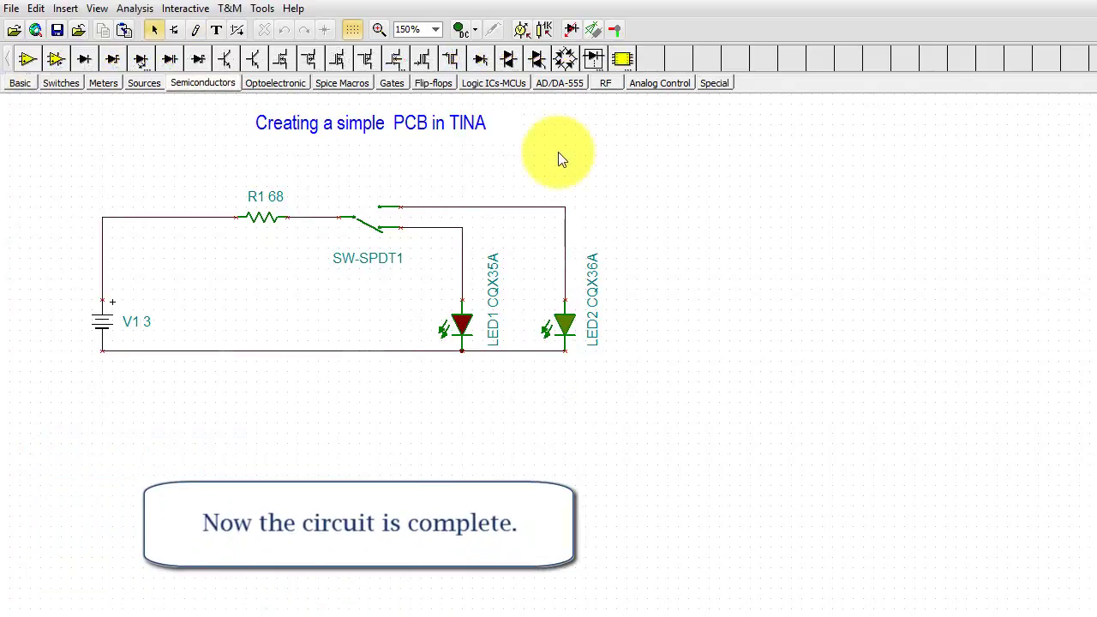
Test the switch in interactive DC mode and preview the components in 3D before returning to schematic symbols
left_click(462, 33)
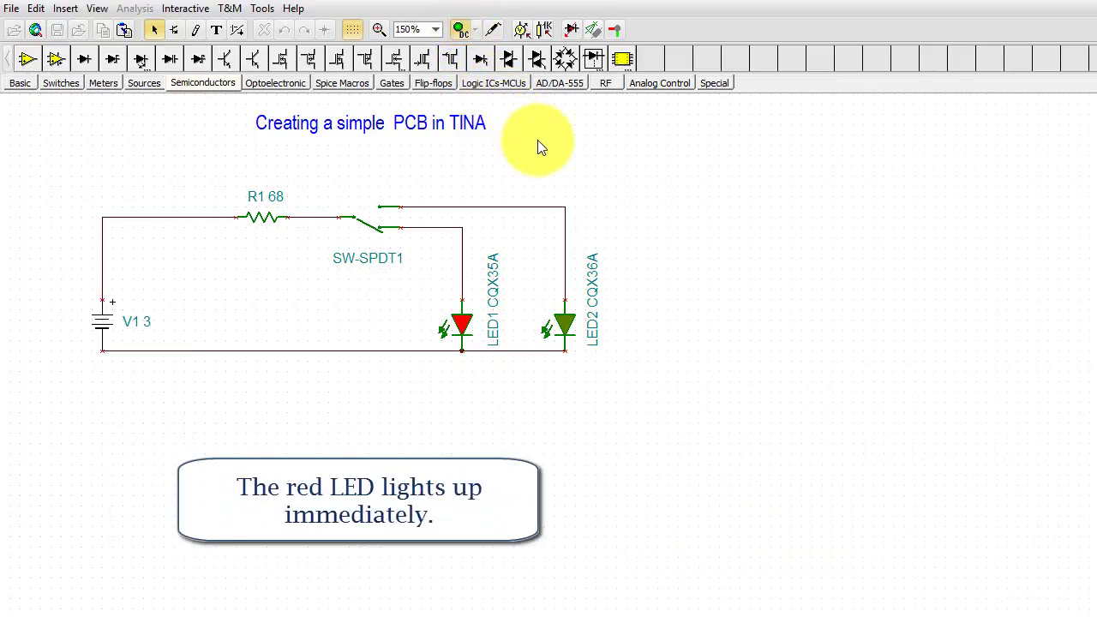
left_click(387, 213)
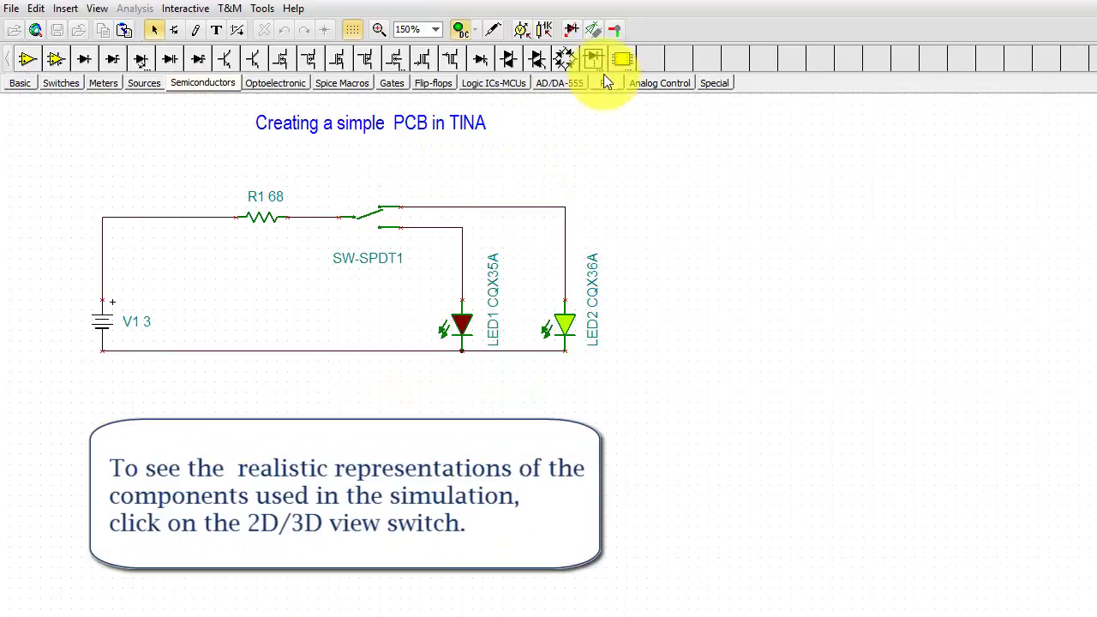
left_click(595, 33)
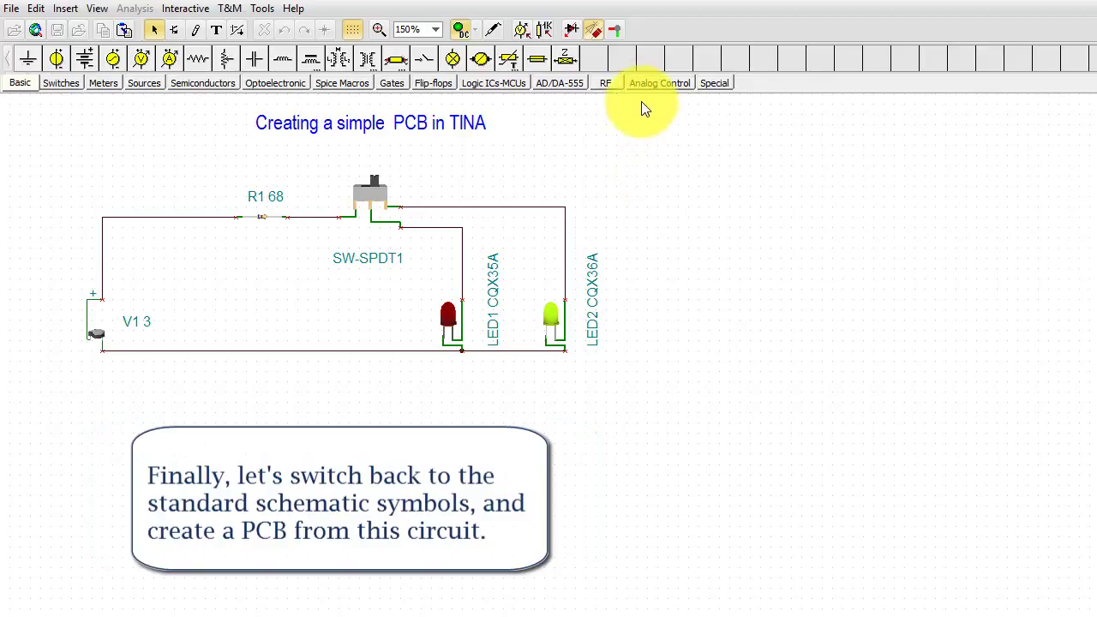
left_click(591, 33)
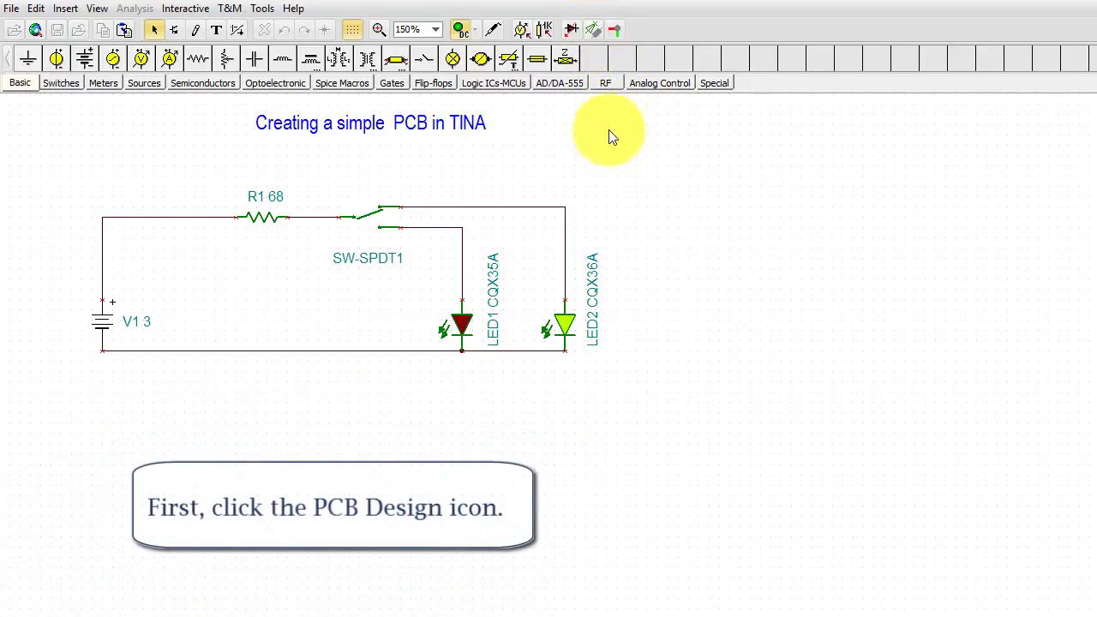
Start a new PCB project with autoplacement, the 1layer_A.tpt board template and a 2 by 1.5 inch board
left_click(613, 30)
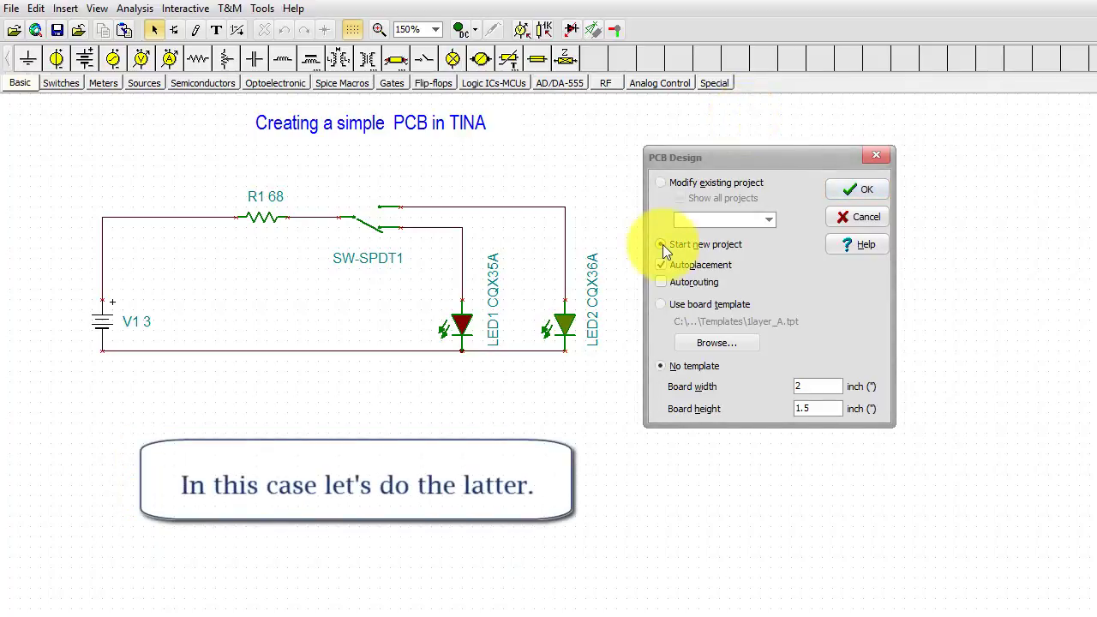
left_click(661, 304)
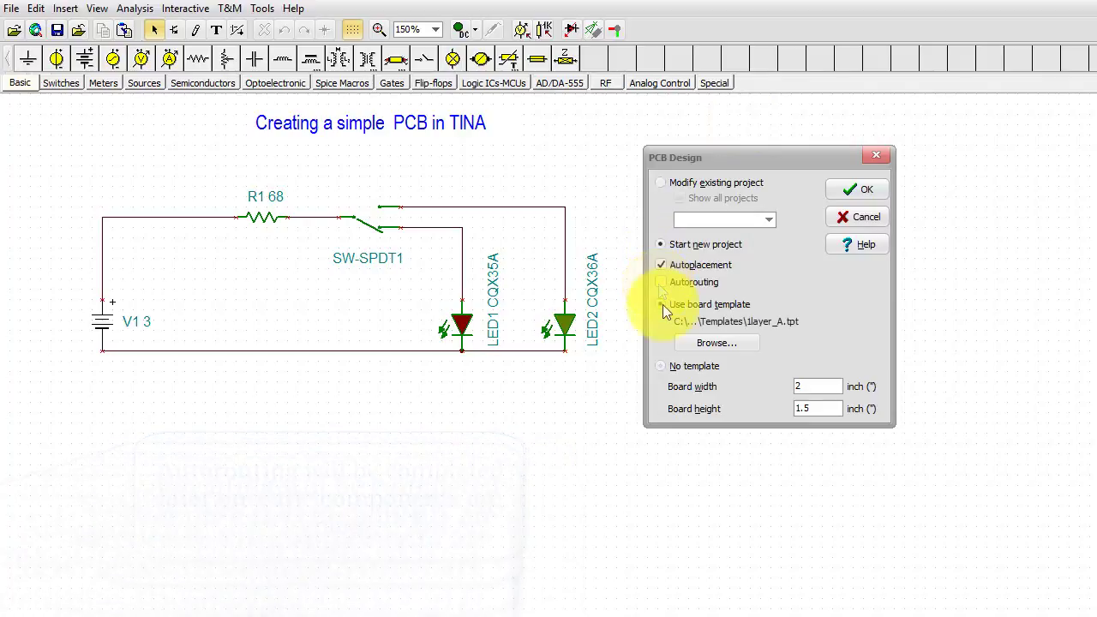
left_click(705, 345)
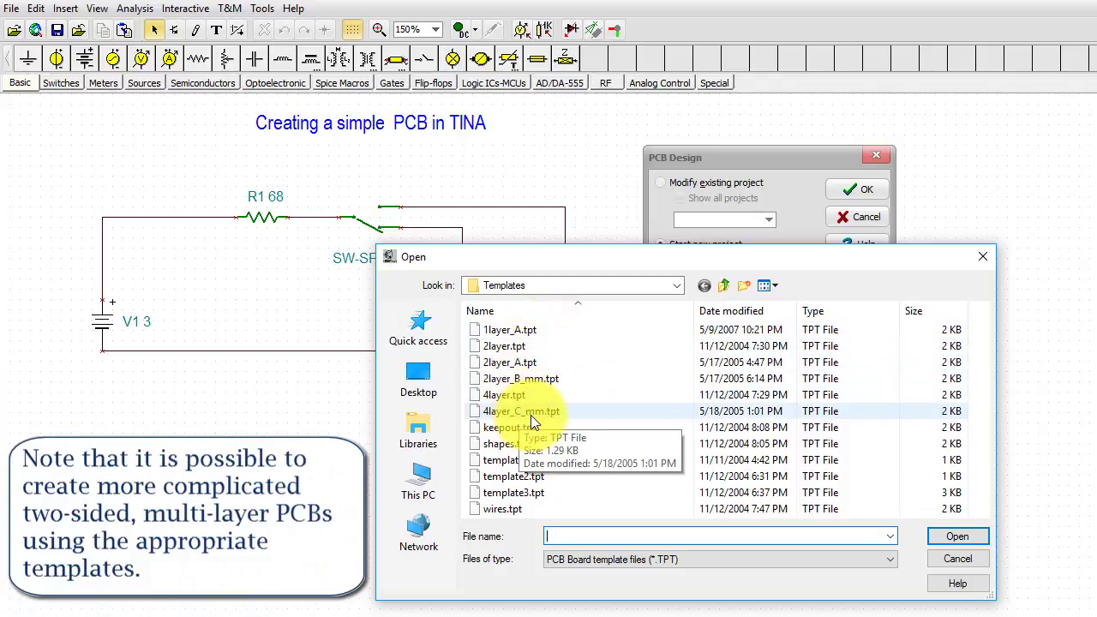
left_click(960, 562)
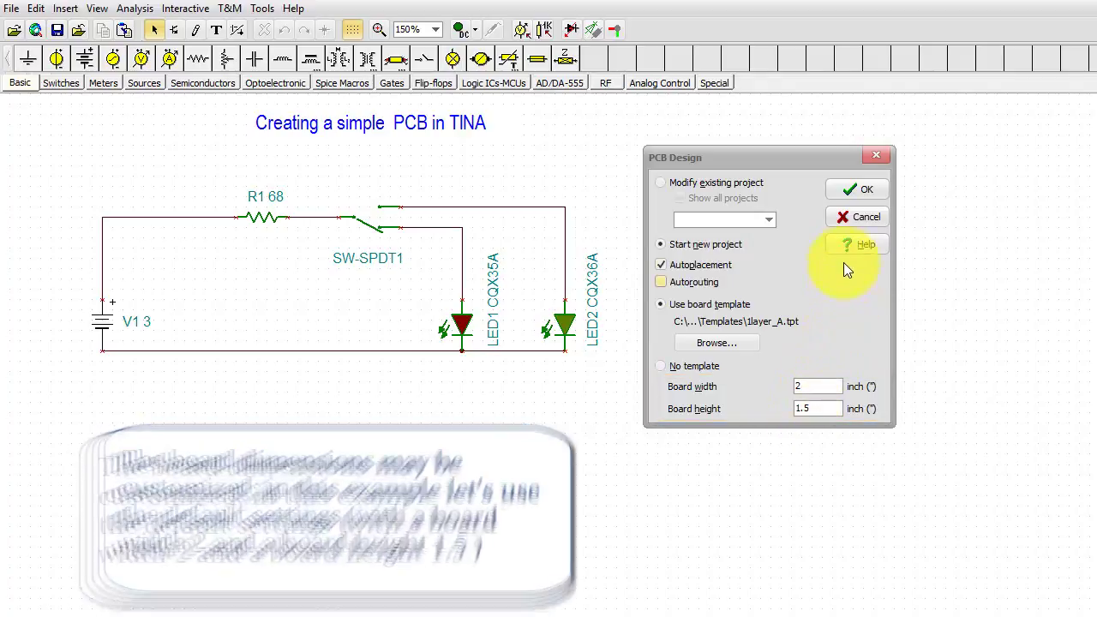
left_click(856, 193)
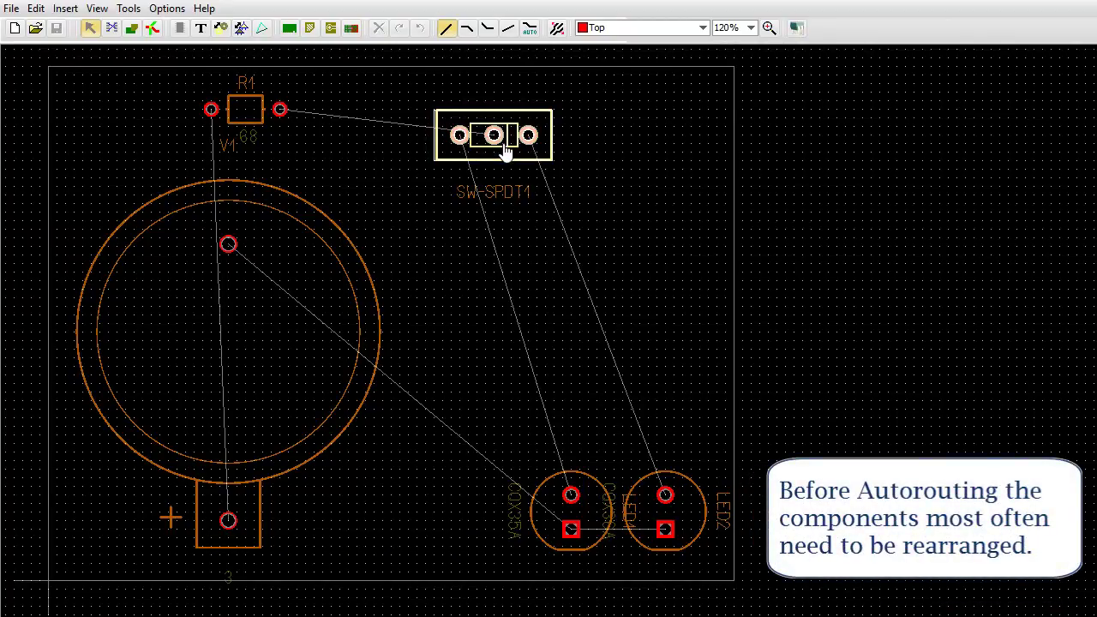
Rearrange the footprints with the battery's plus terminal facing up, the resistor beside it, and the switch above the two spaced-out LEDs
left_click_drag(507, 162, 617, 374)
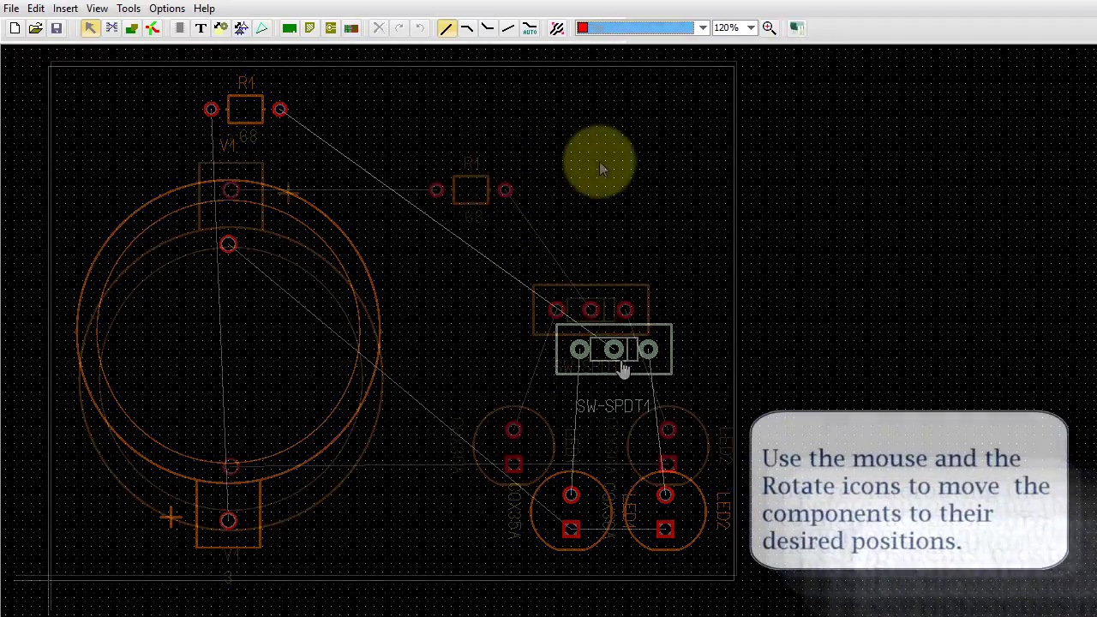
left_click(505, 189)
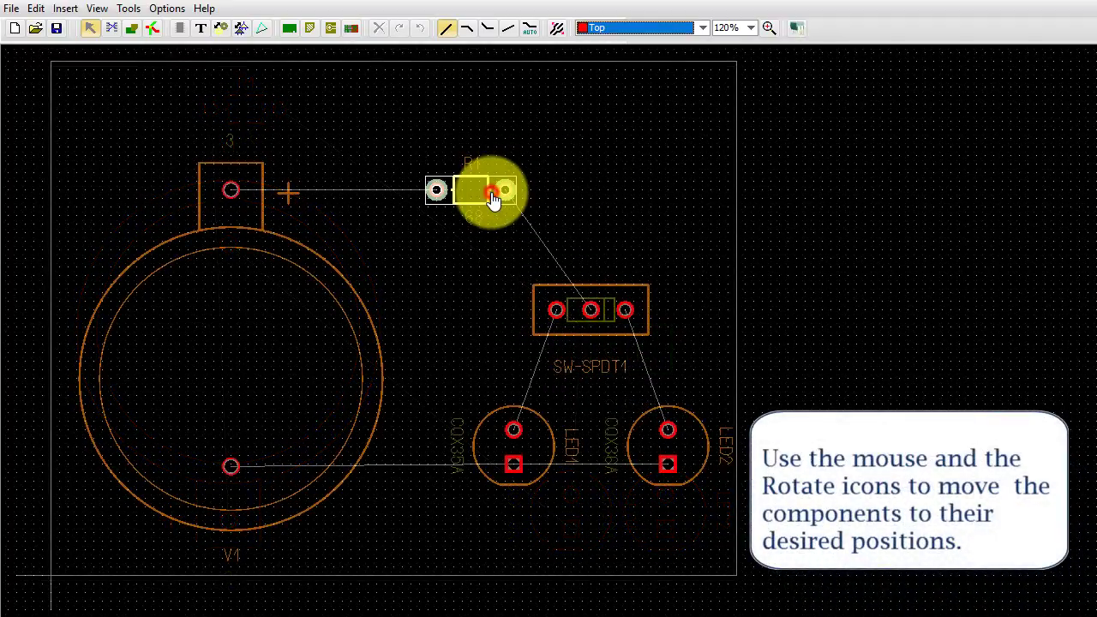
left_click(624, 172)
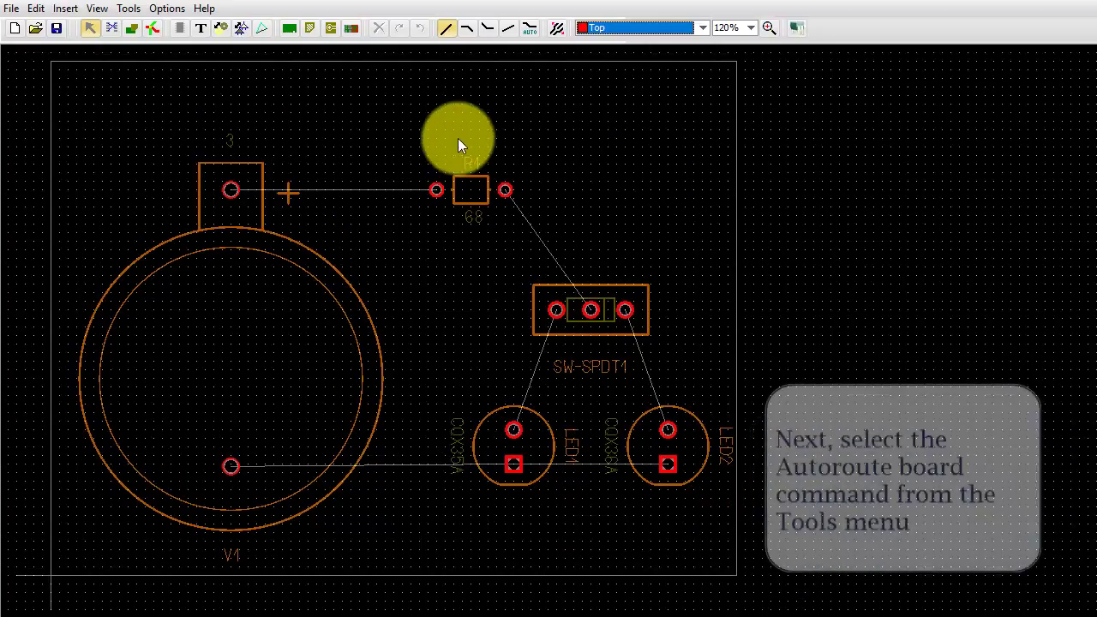
Autoroute the rearranged board
left_click(129, 9)
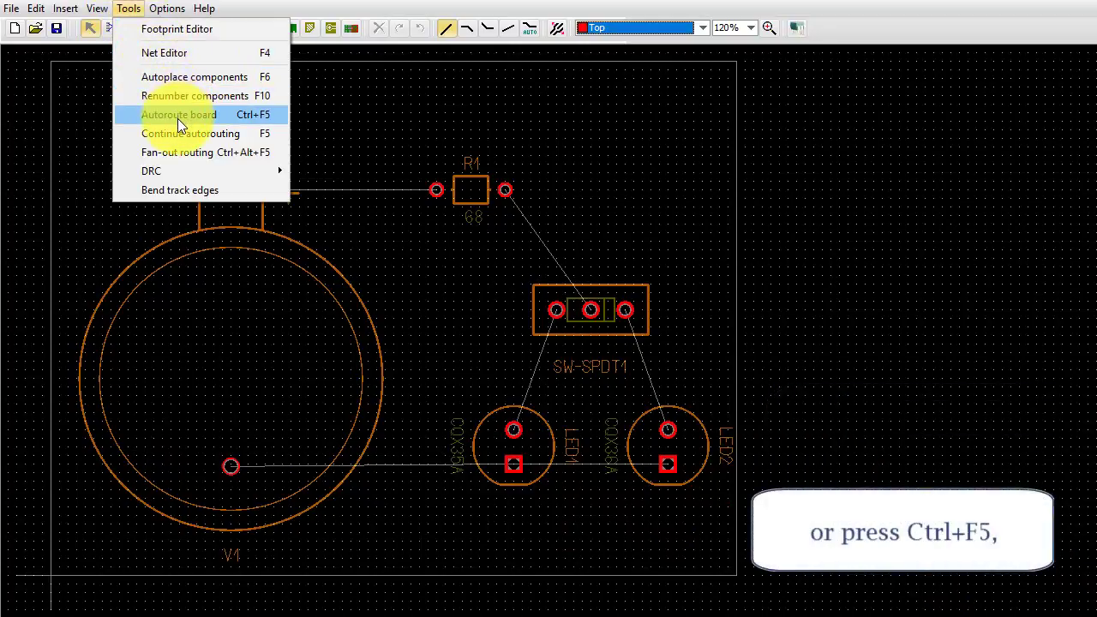
left_click(177, 118)
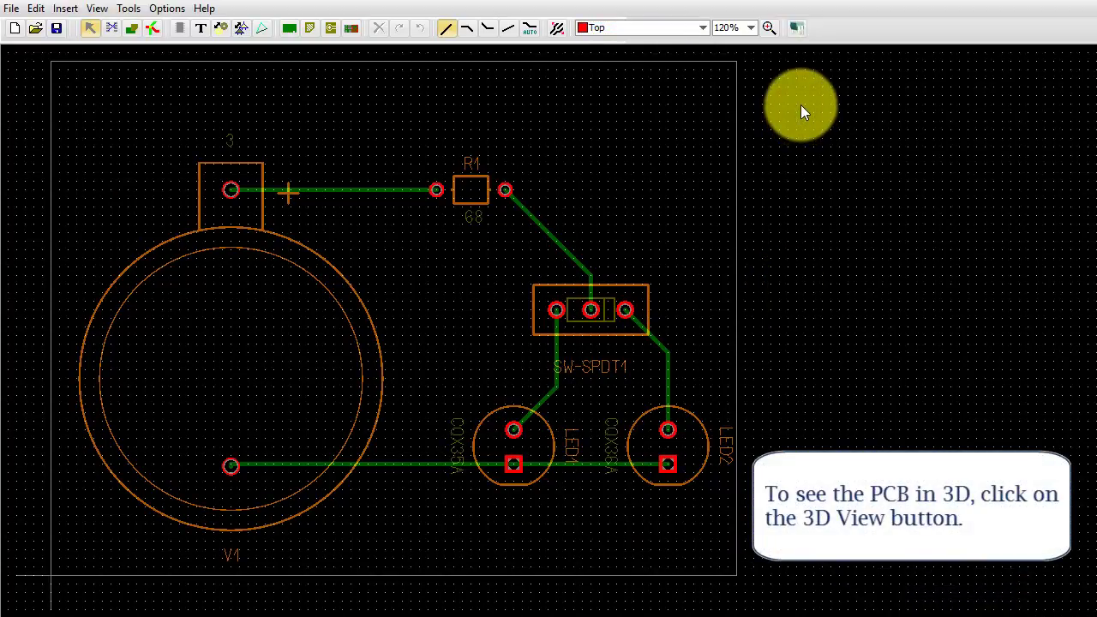
Open the board's 3D view and test the circuit by toggling the switch on the 3D model
left_click(796, 28)
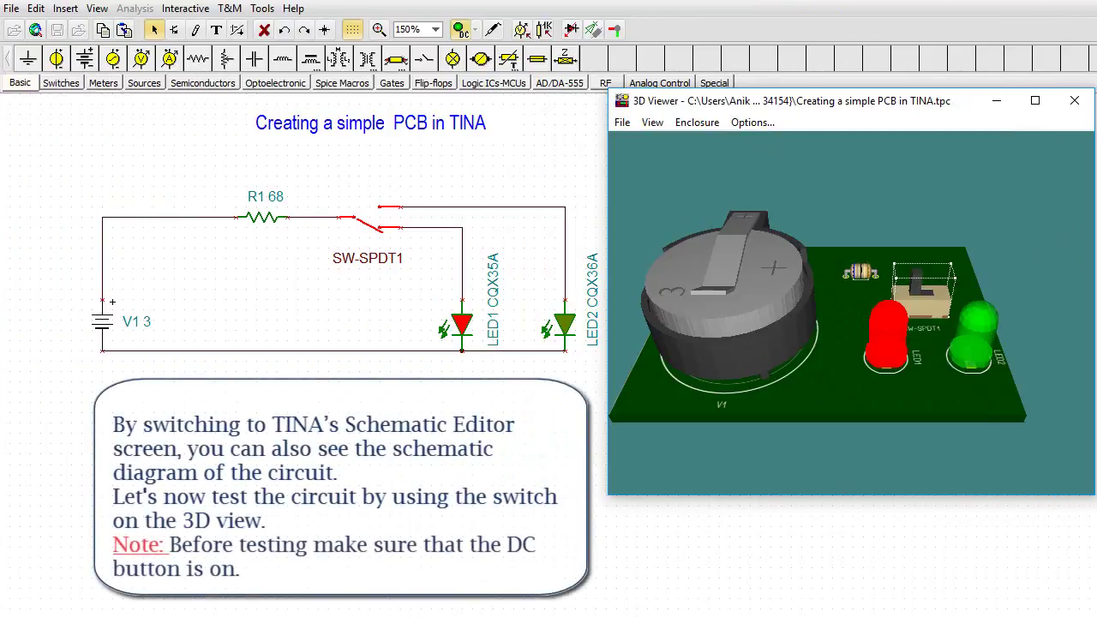
left_click(917, 293)
left_click(927, 297)
left_click(924, 297)
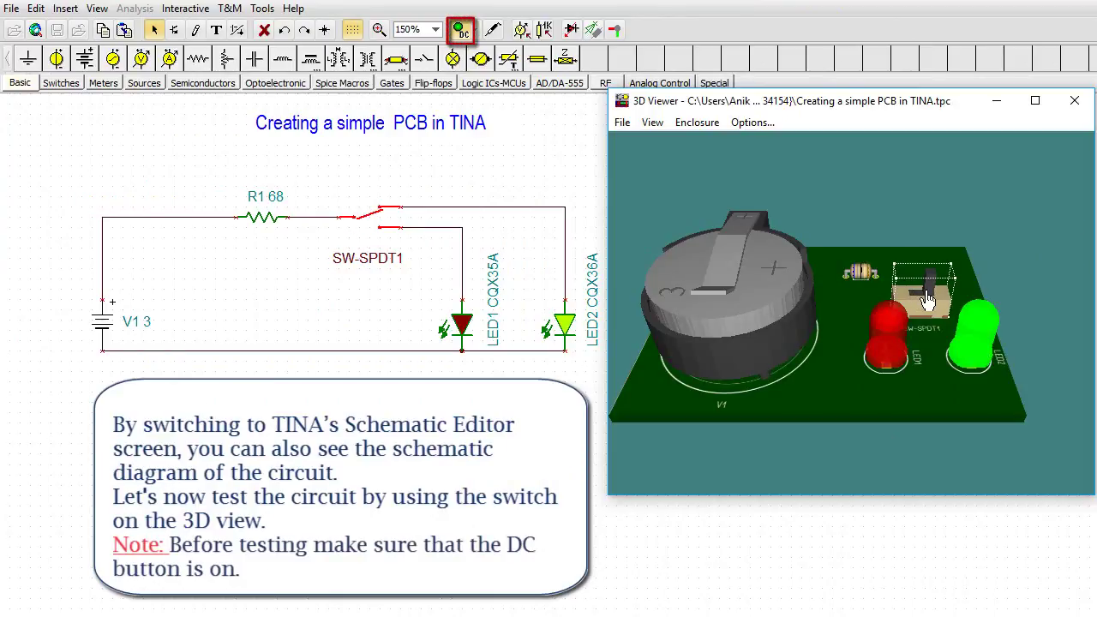
left_click(925, 295)
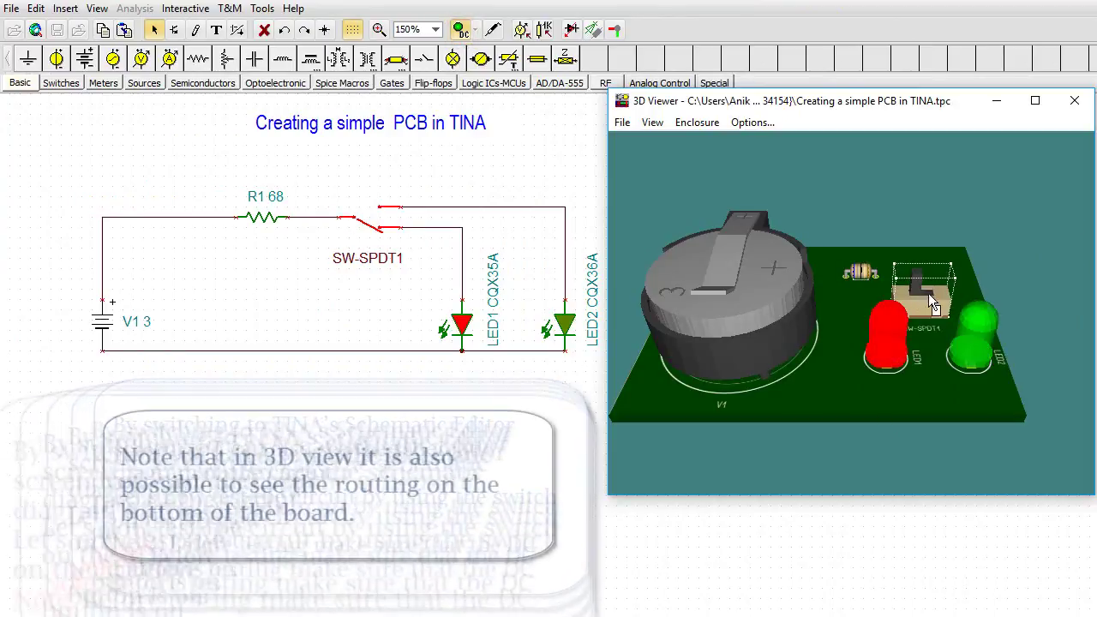
left_click_drag(928, 293, 867, 291)
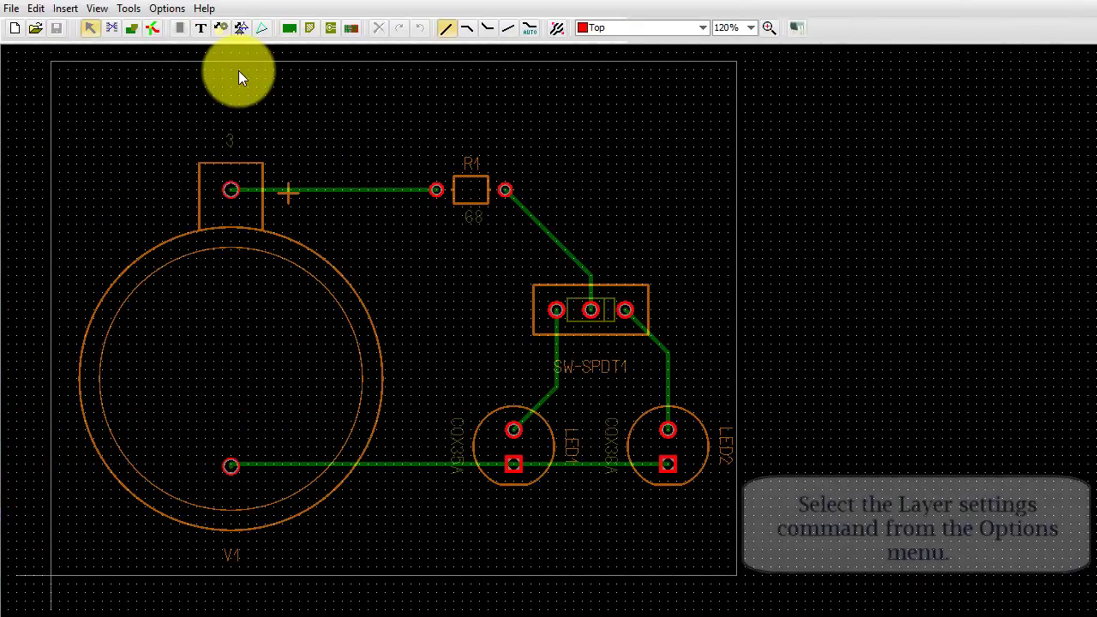
Set the Top layer's type to Routing in the layer settings and autoroute the board again using both layers
left_click(170, 10)
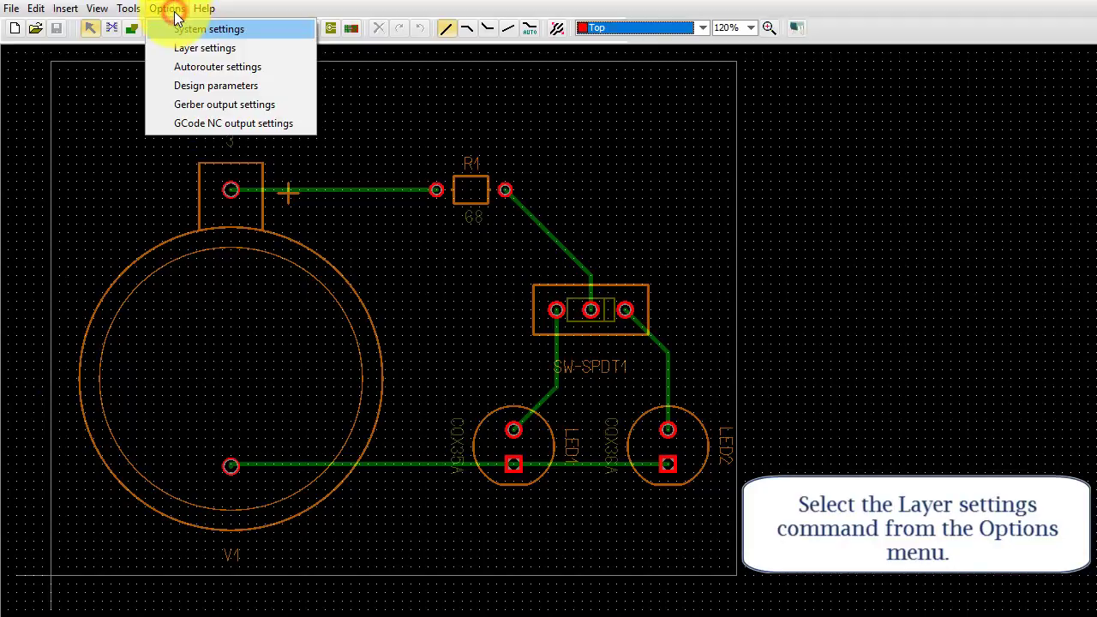
left_click(198, 49)
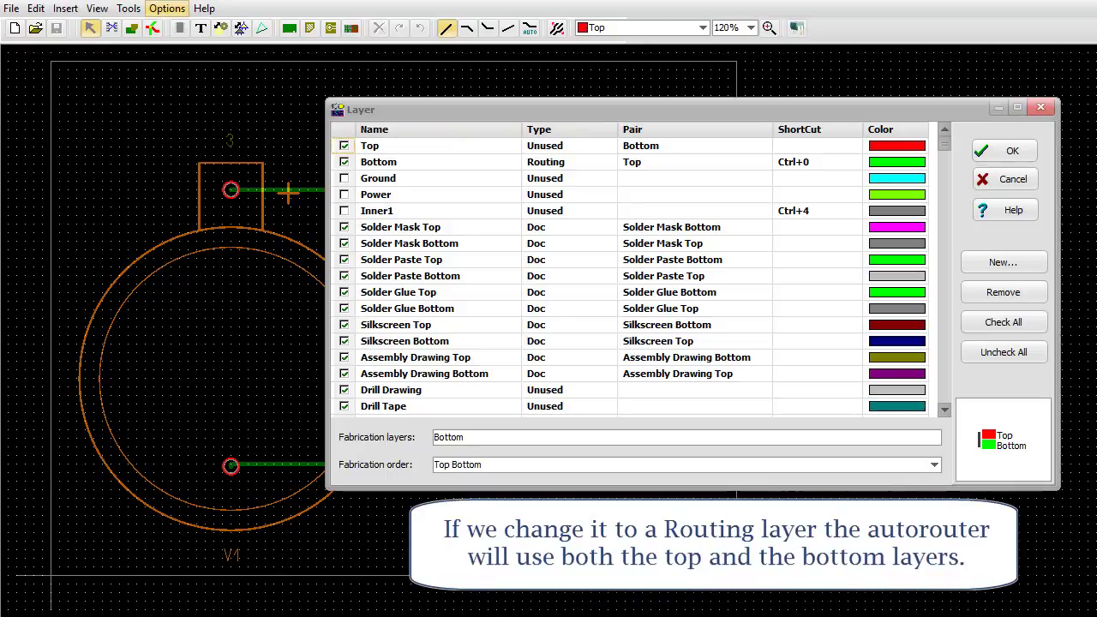
left_click(612, 146)
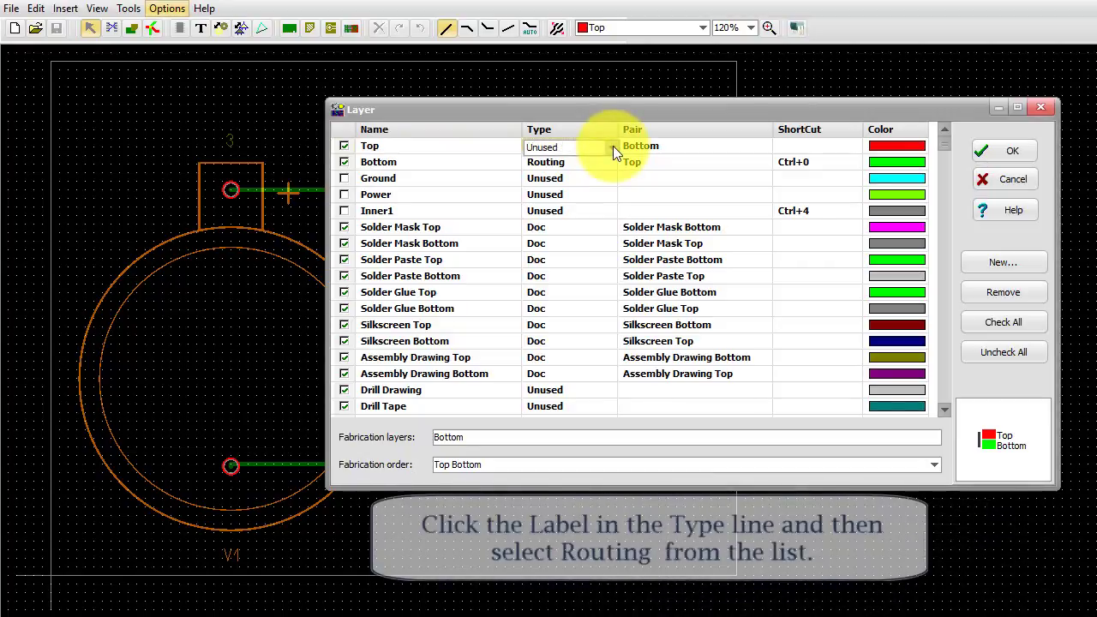
left_click(613, 146)
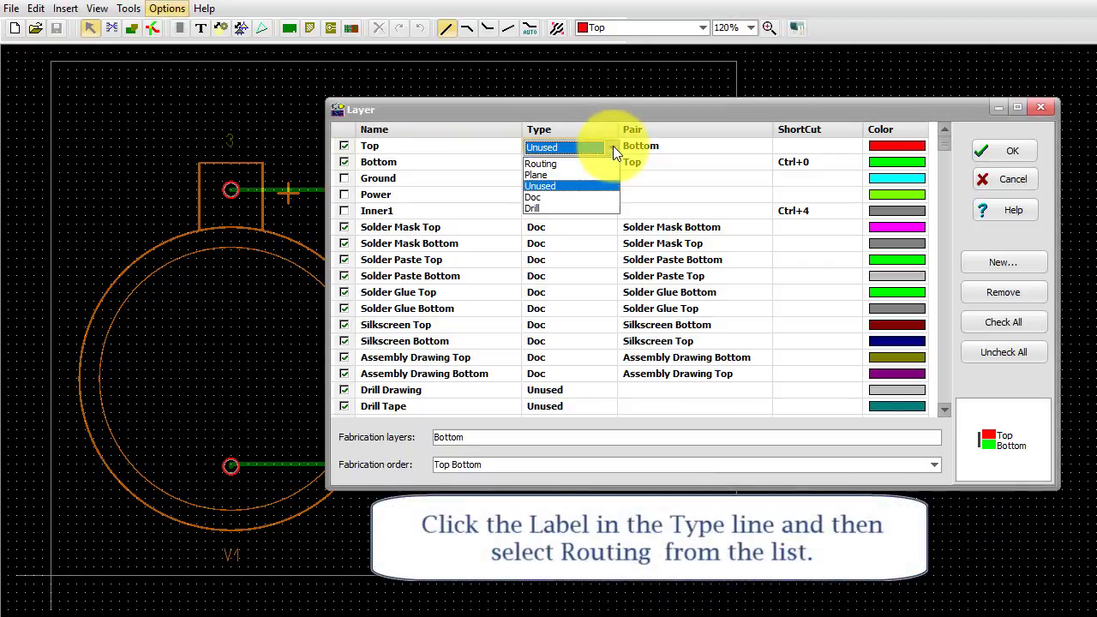
left_click(562, 165)
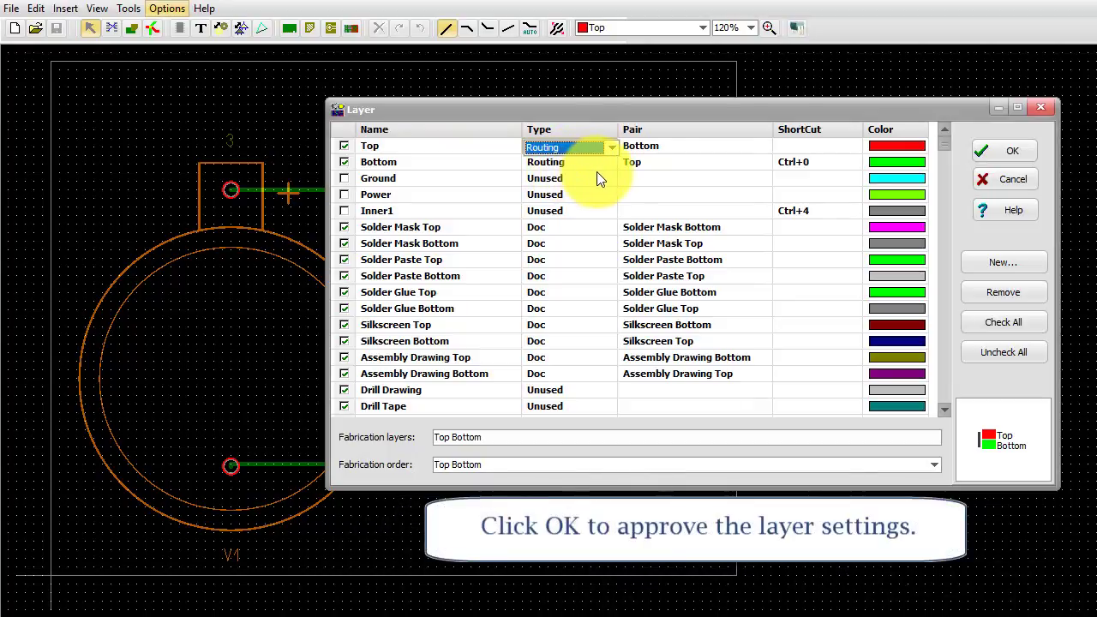
left_click(999, 152)
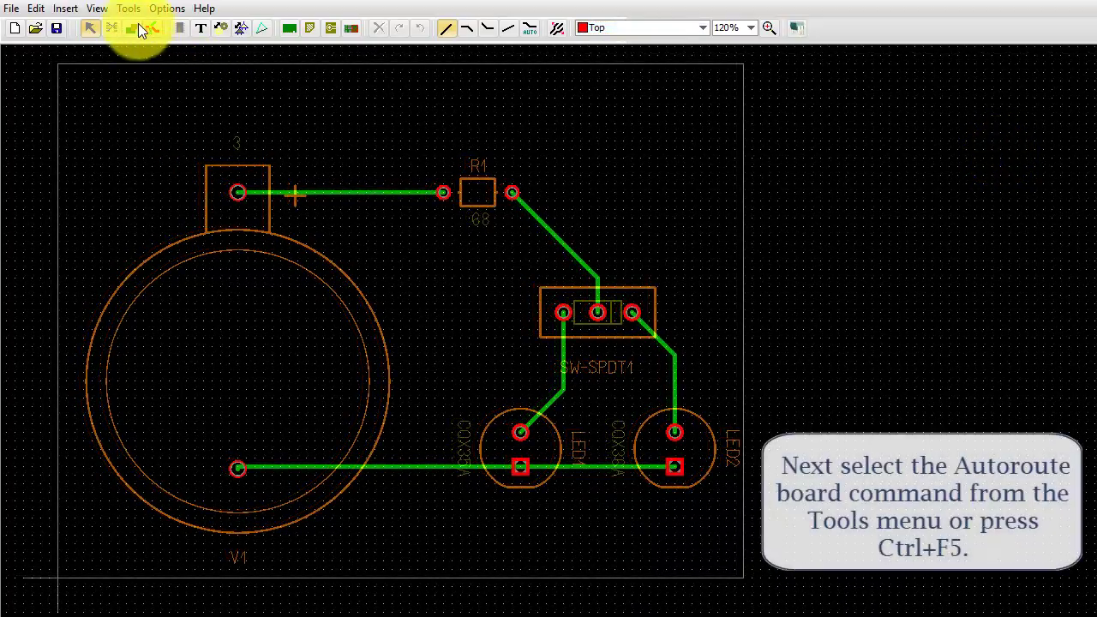
left_click(128, 8)
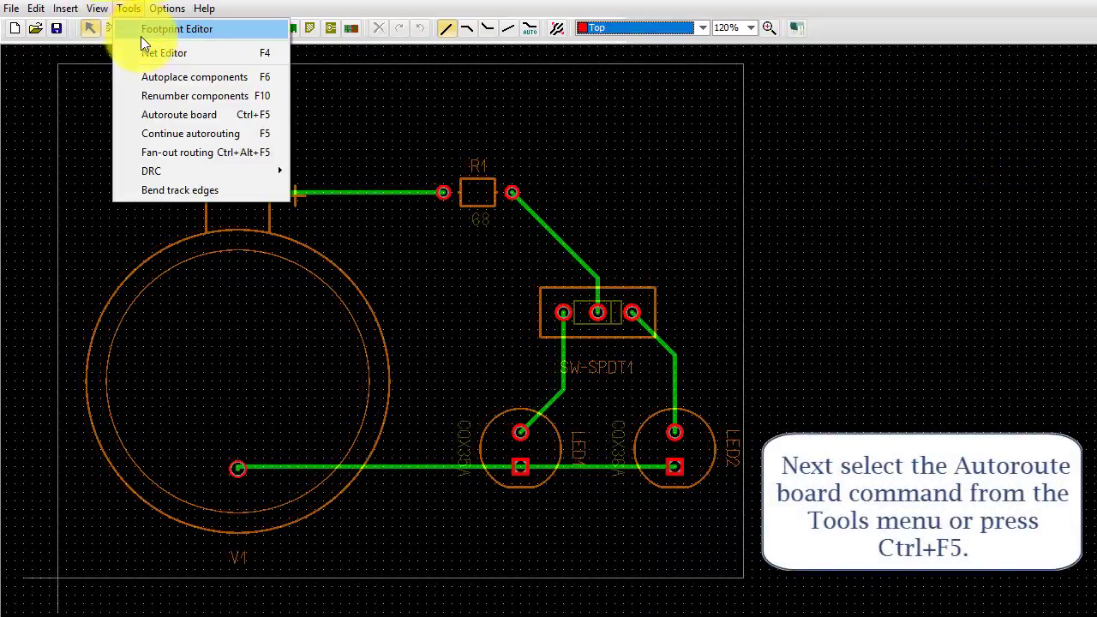
left_click(177, 115)
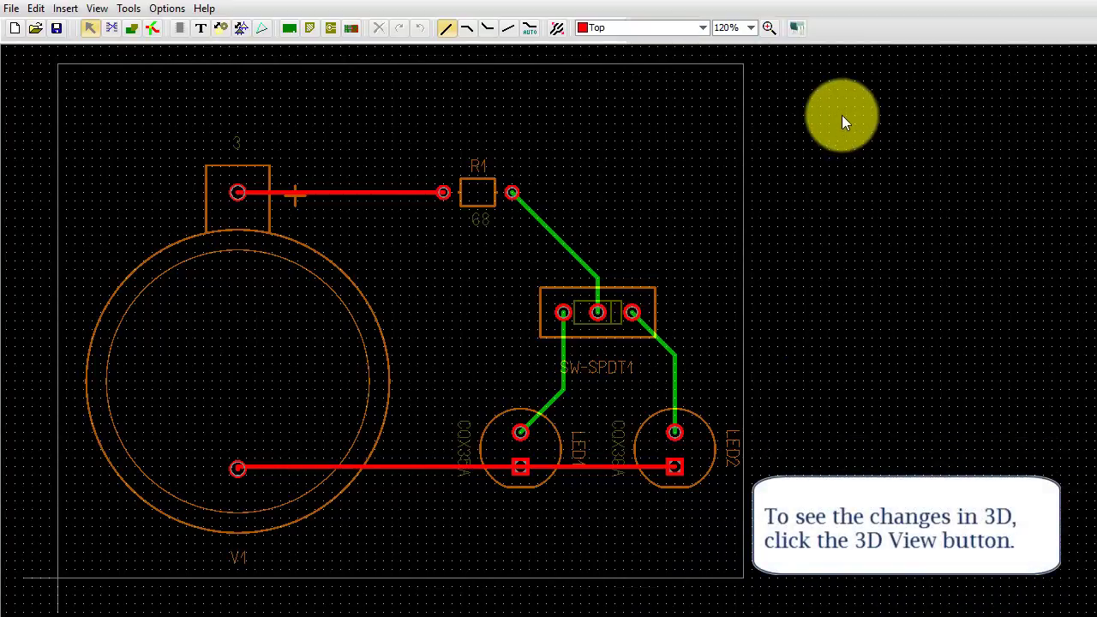
Open the board's 3D view and examine the tracks on its top side and underside
left_click(797, 30)
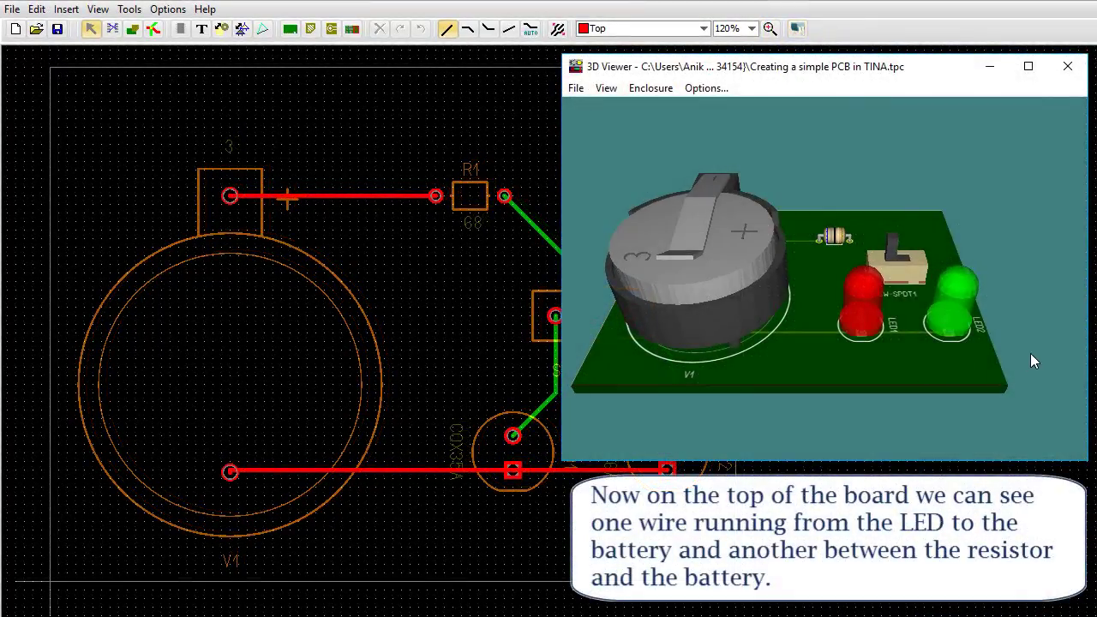
left_click_drag(1029, 353, 1018, 412)
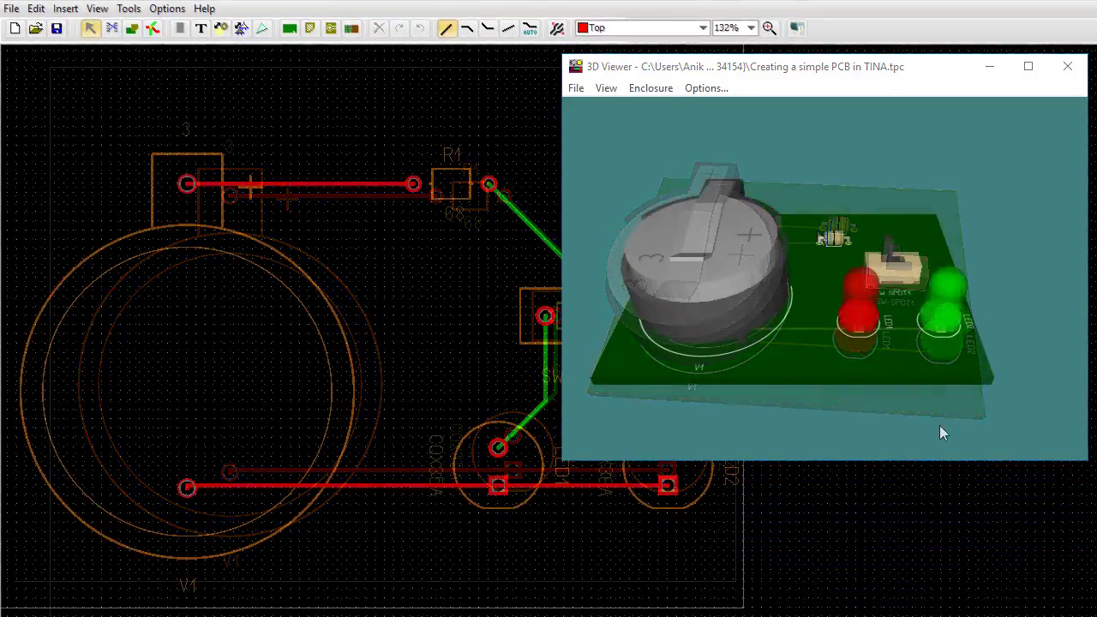
left_click_drag(939, 426, 853, 123)
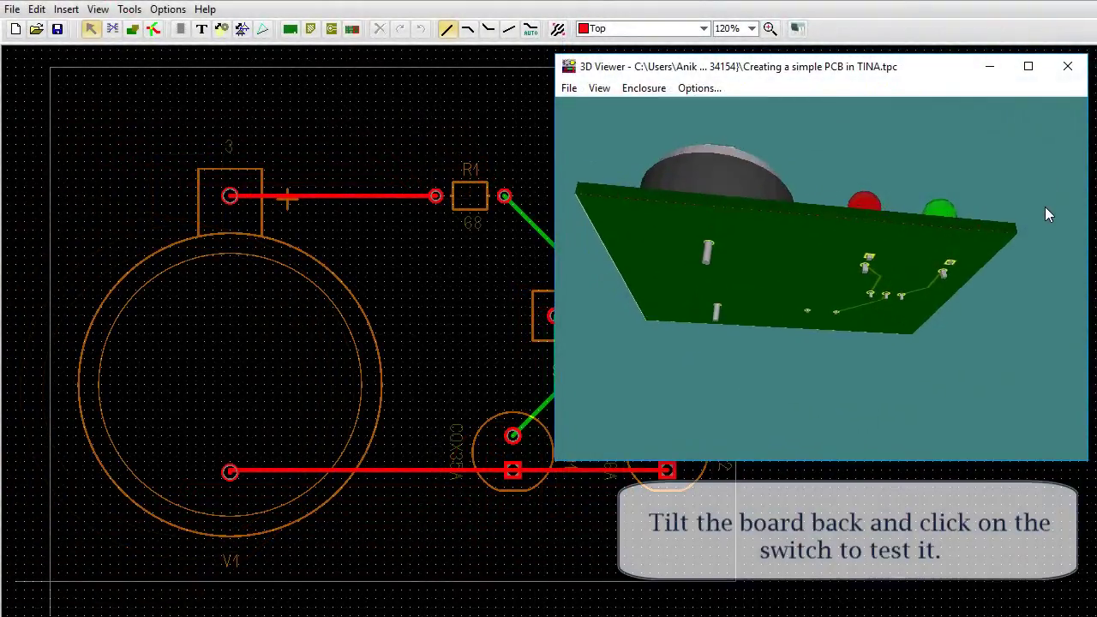
Test the two-layer board by toggling the SW-SPDT1 switch to each position on the 3D model
left_click_drag(1046, 208, 1014, 387)
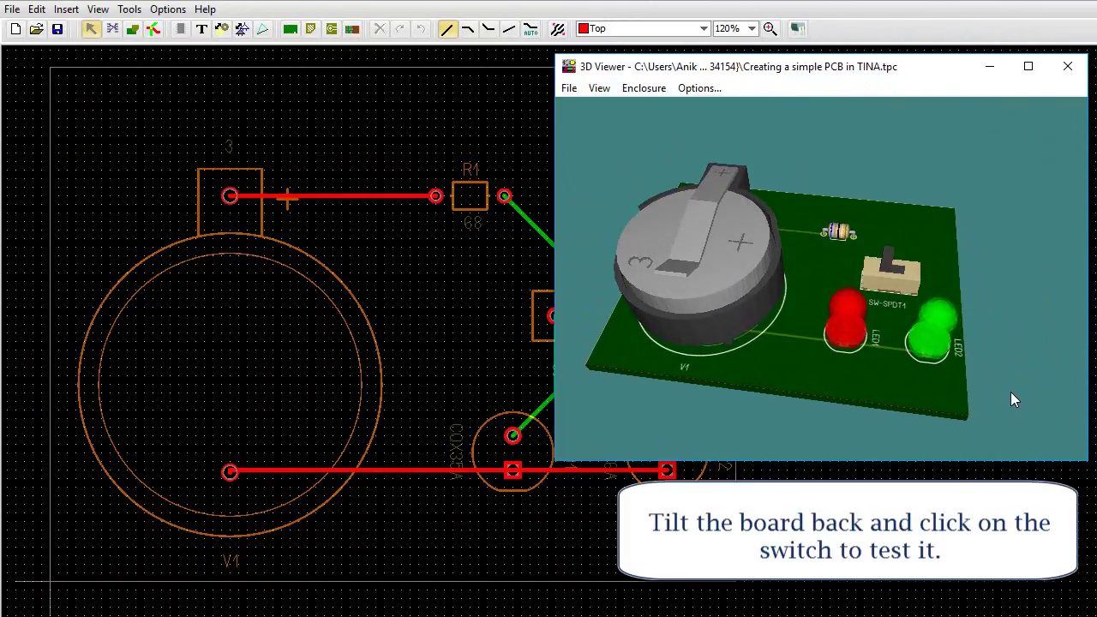
left_click(885, 276)
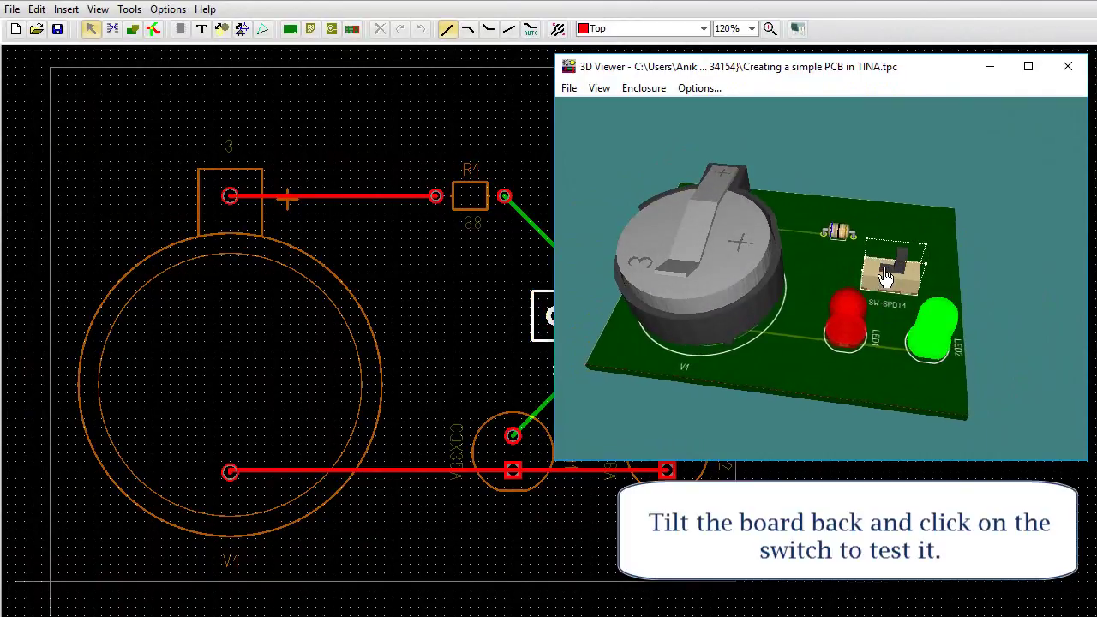
left_click(901, 276)
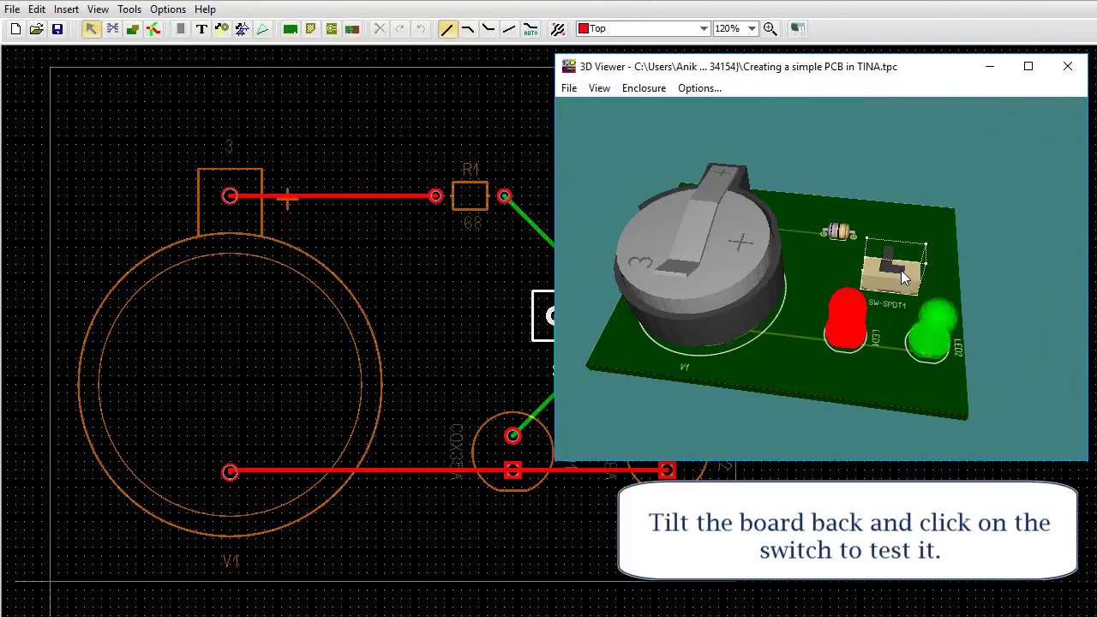